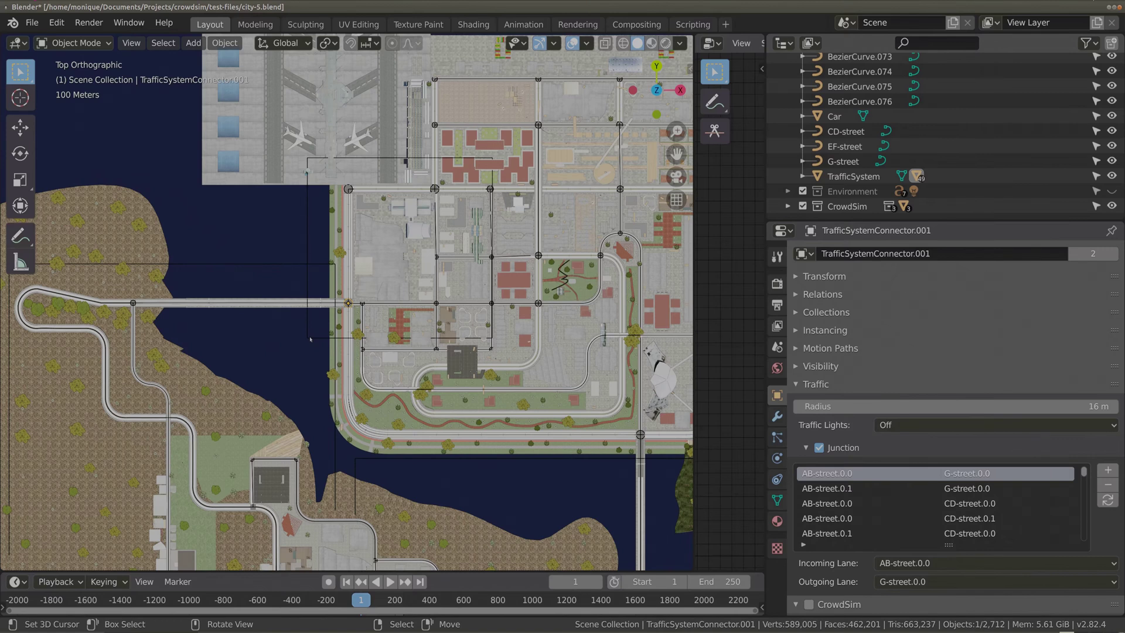
- Examine the traffic light options of the TrafficSystemConnector.001 junction at the end of the bridge
scroll(366, 362, "up", 12)
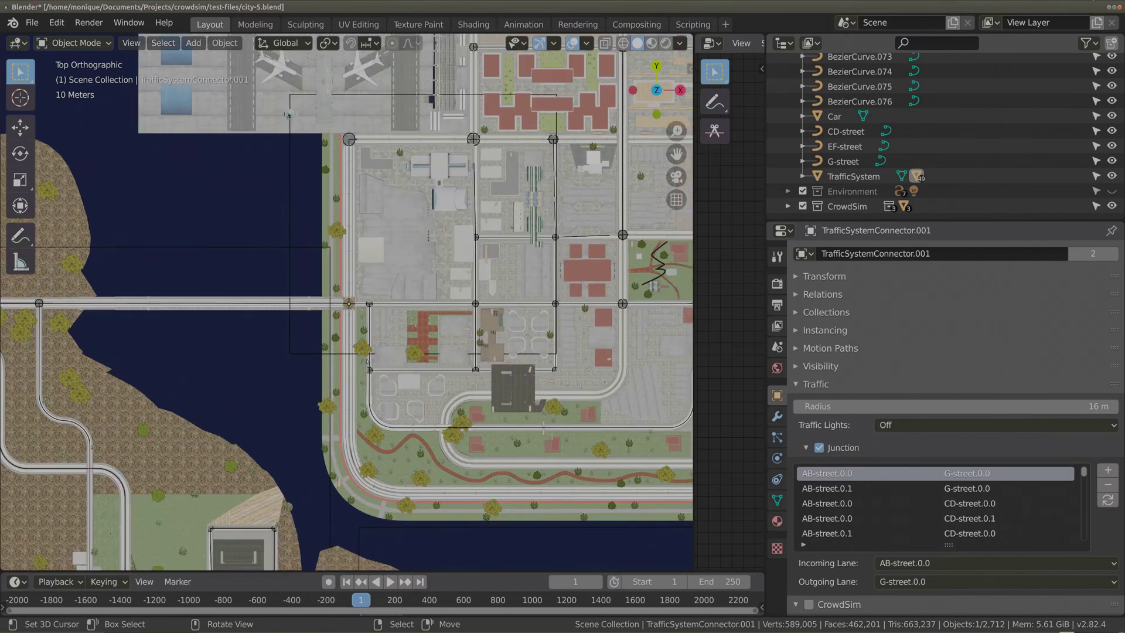
scroll(367, 361, "up", 3)
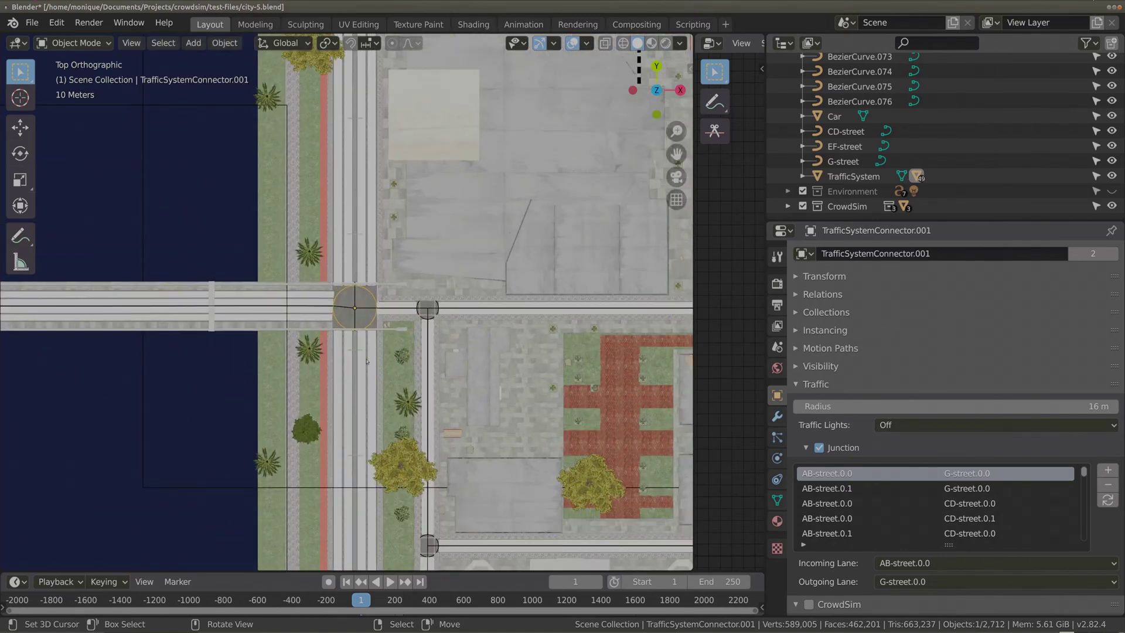
scroll(366, 361, "up", 5)
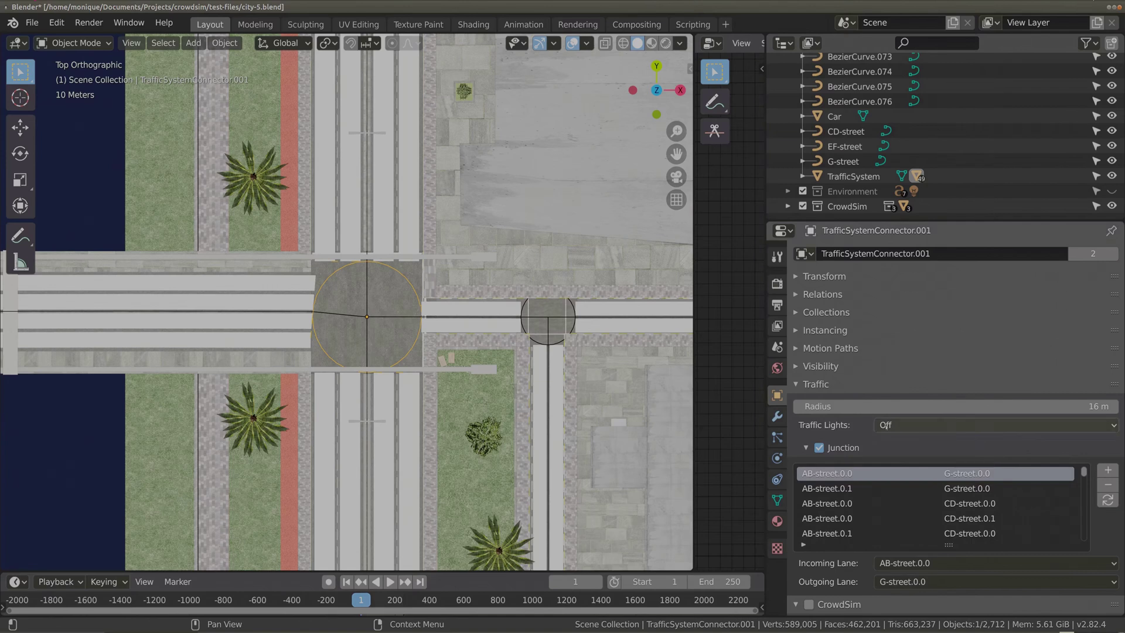
left_click(914, 425)
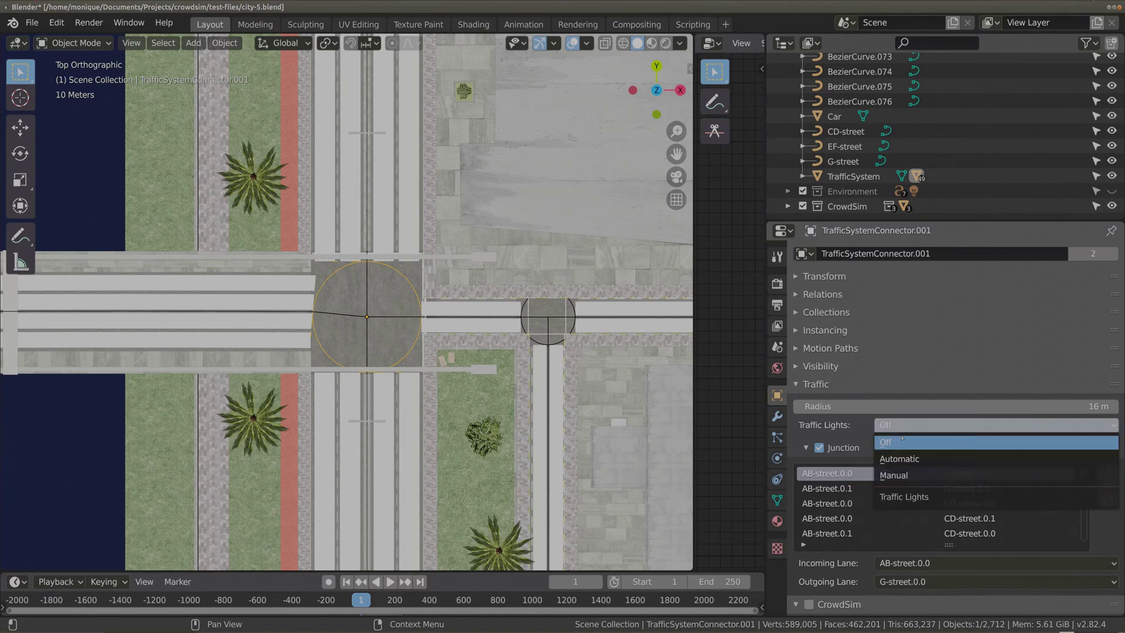
left_click(895, 426)
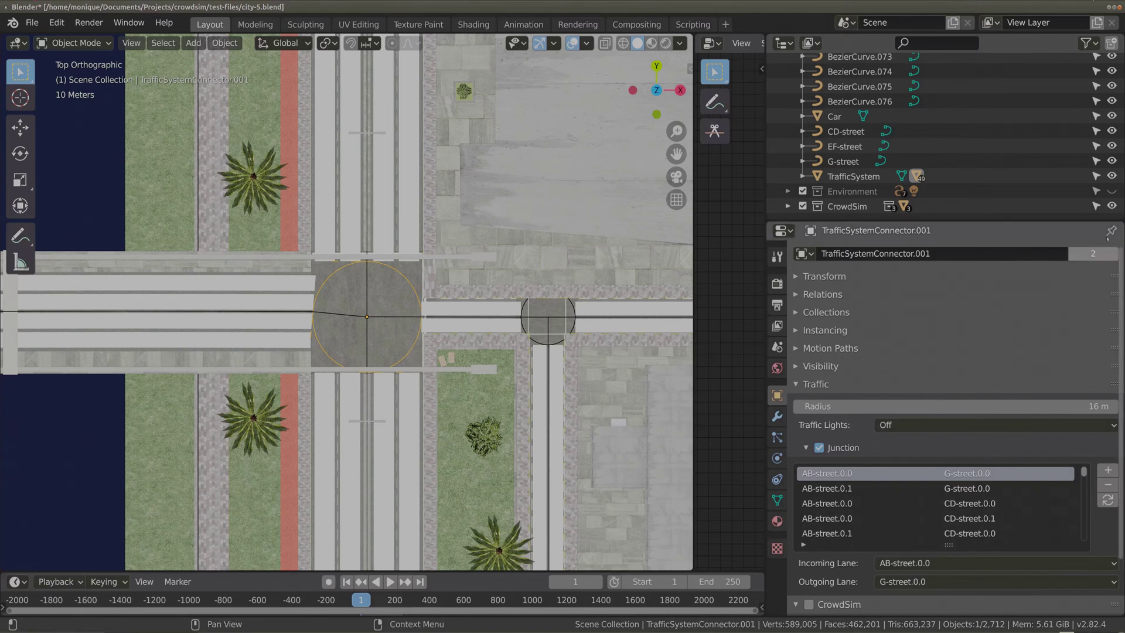
- Show the Environment collection in the viewport, check the TrafficSystem object's traffic settings, and reselect the junction connector
left_click(1111, 191)
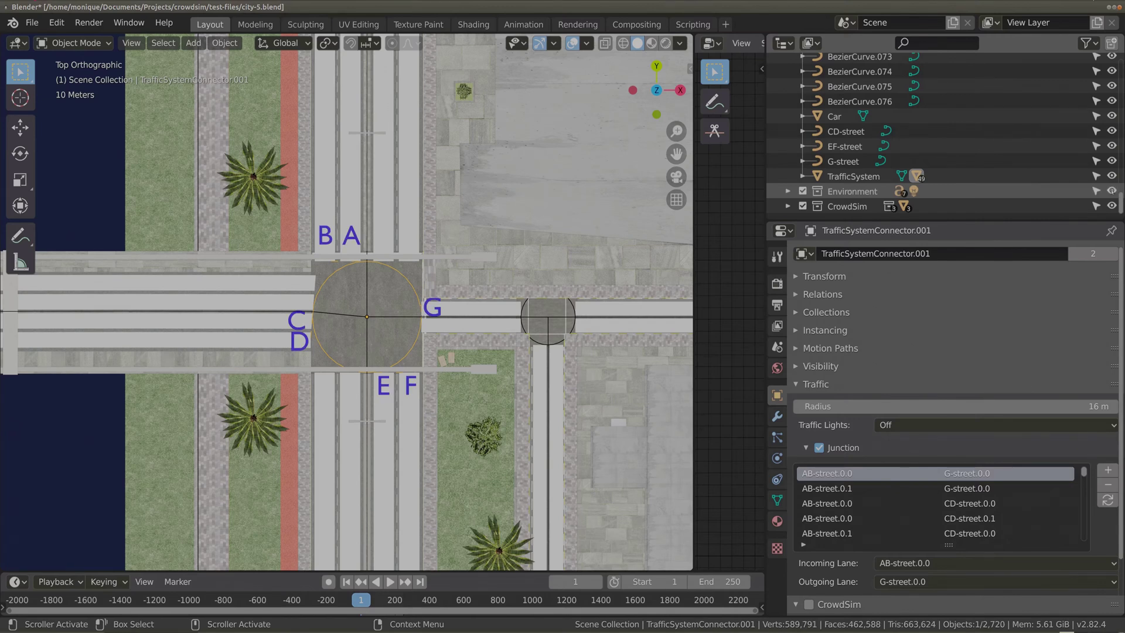
left_click(852, 175)
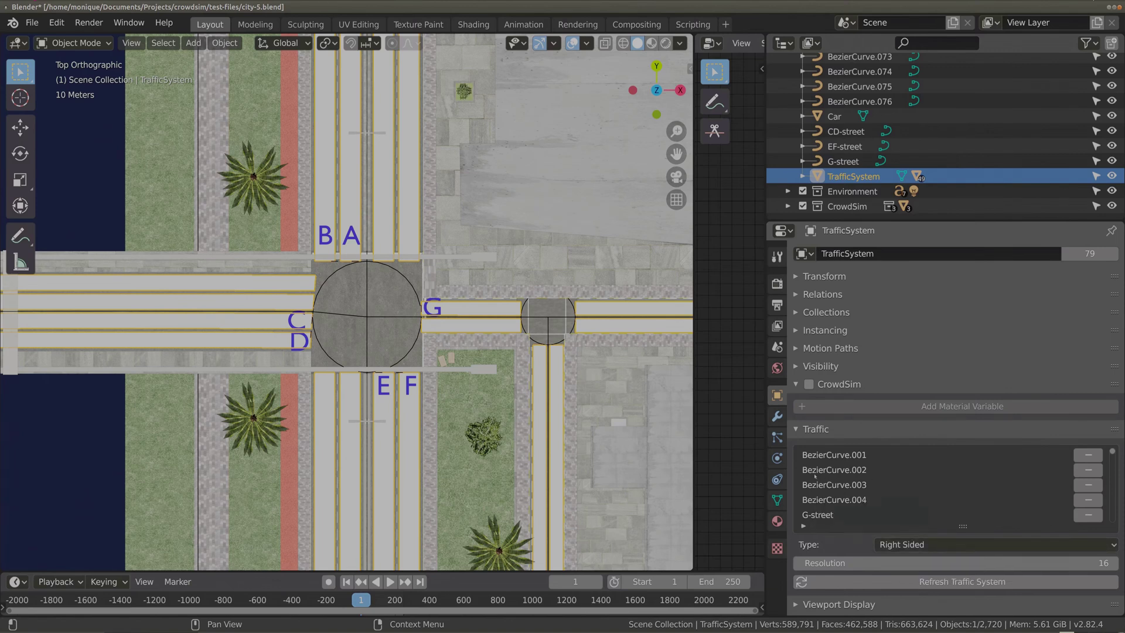
left_click(408, 282)
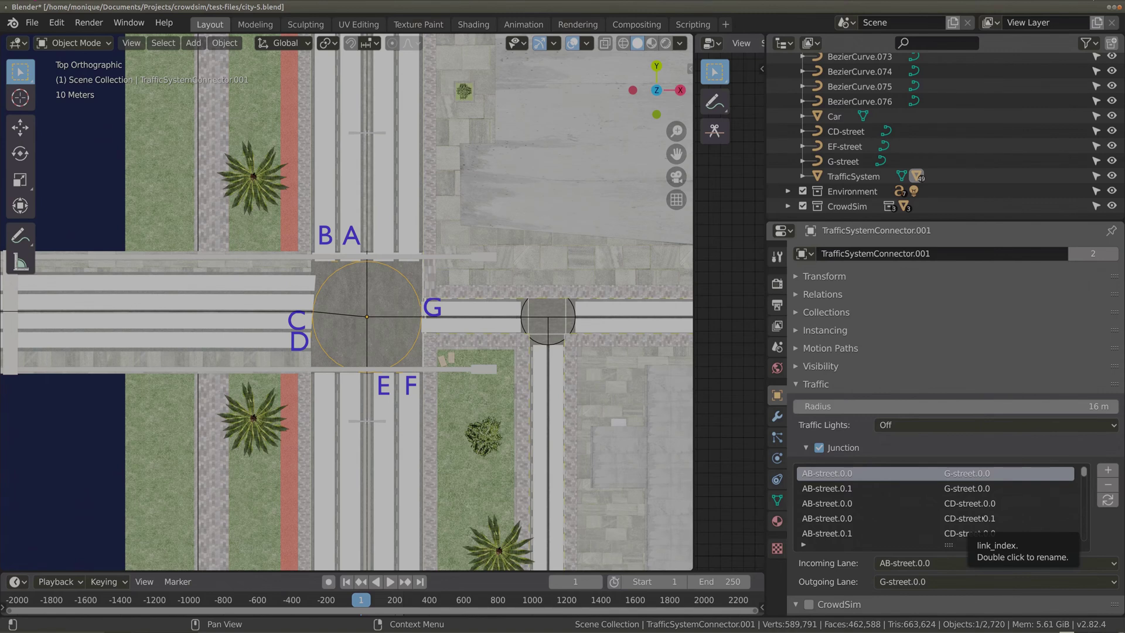
- Inspect the traffic lane settings of AB-street, CD-street, EF-street and G-street, and return to the junction connector
left_click(366, 300)
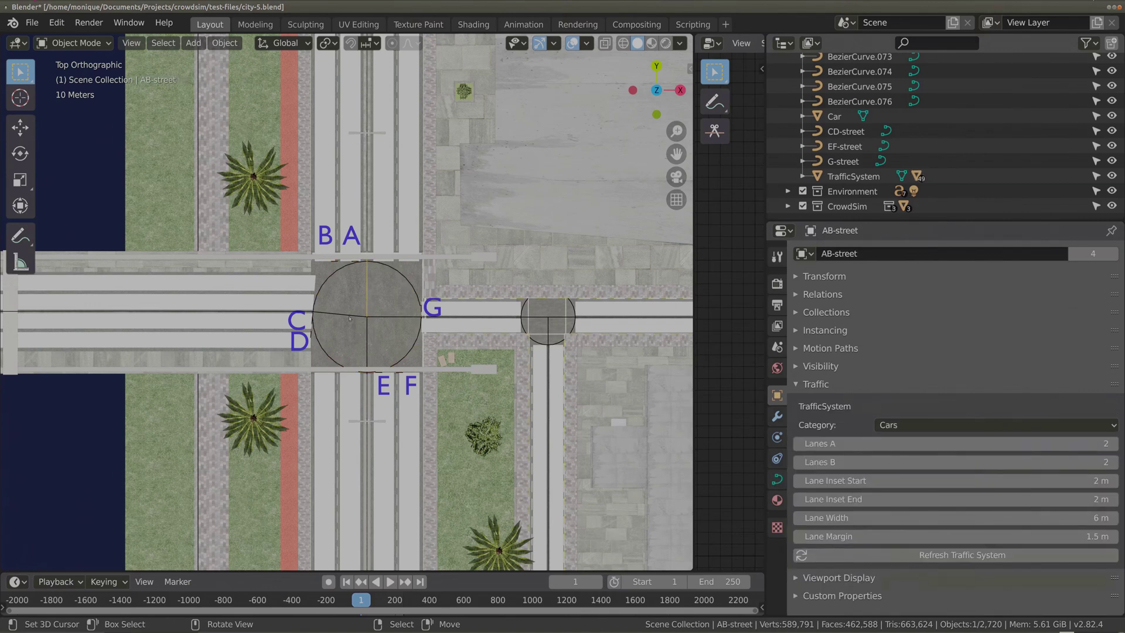
left_click(349, 317)
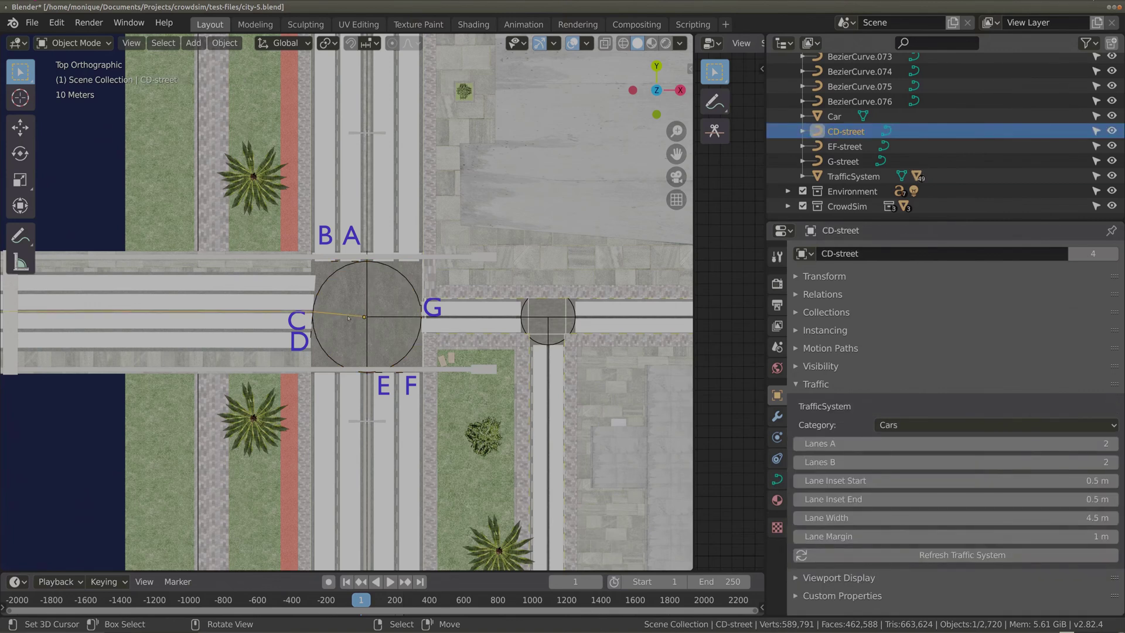
left_click(368, 340)
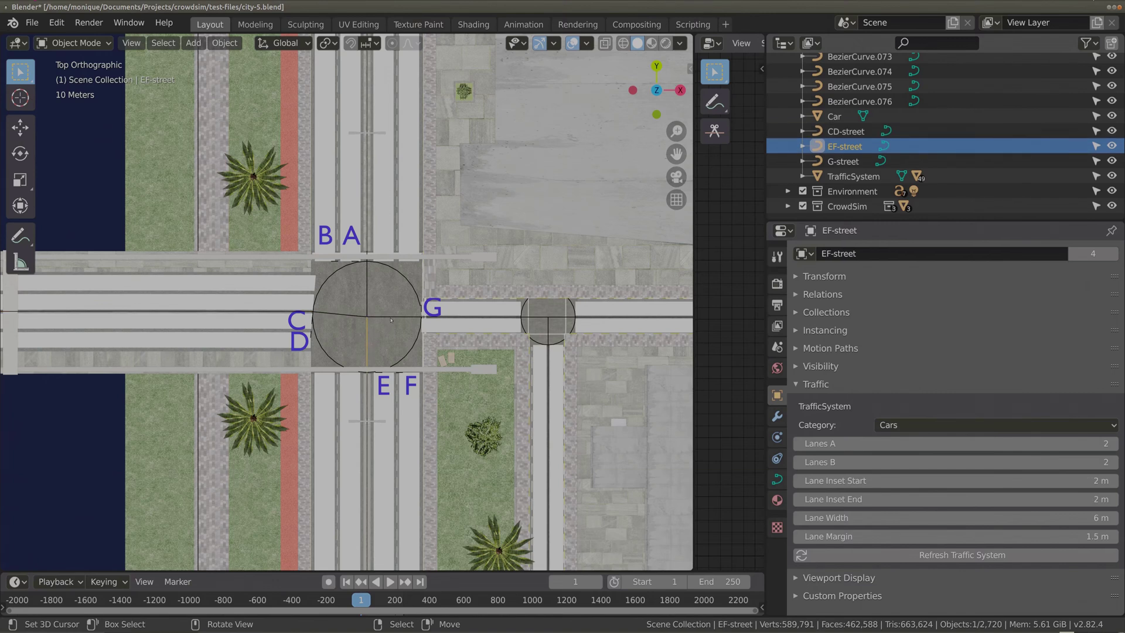
left_click(391, 320)
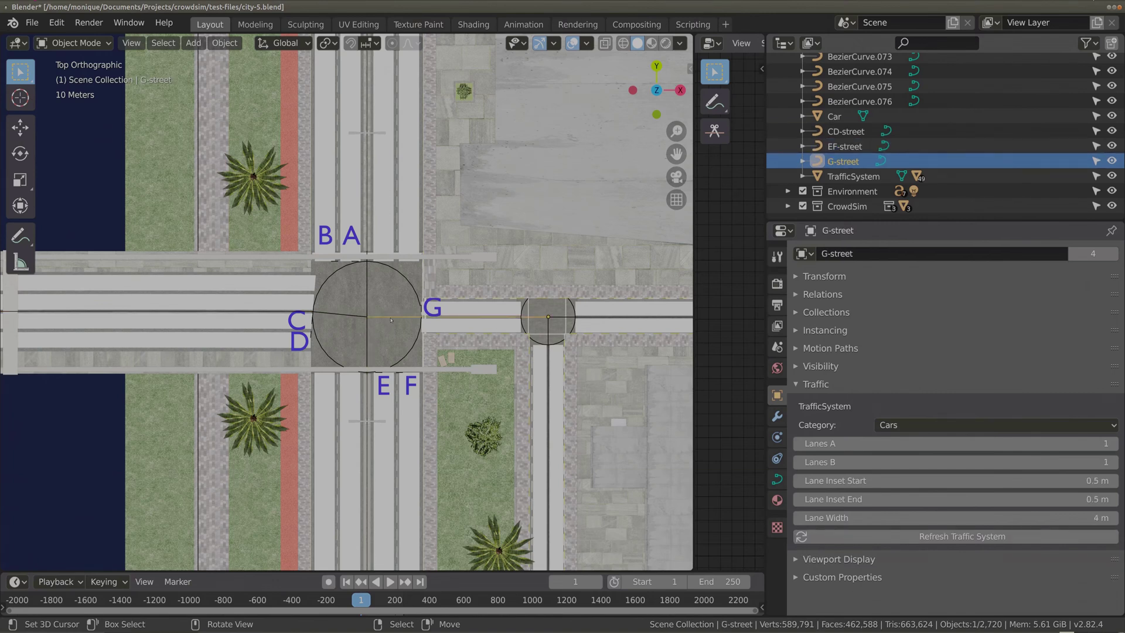
left_click(402, 277)
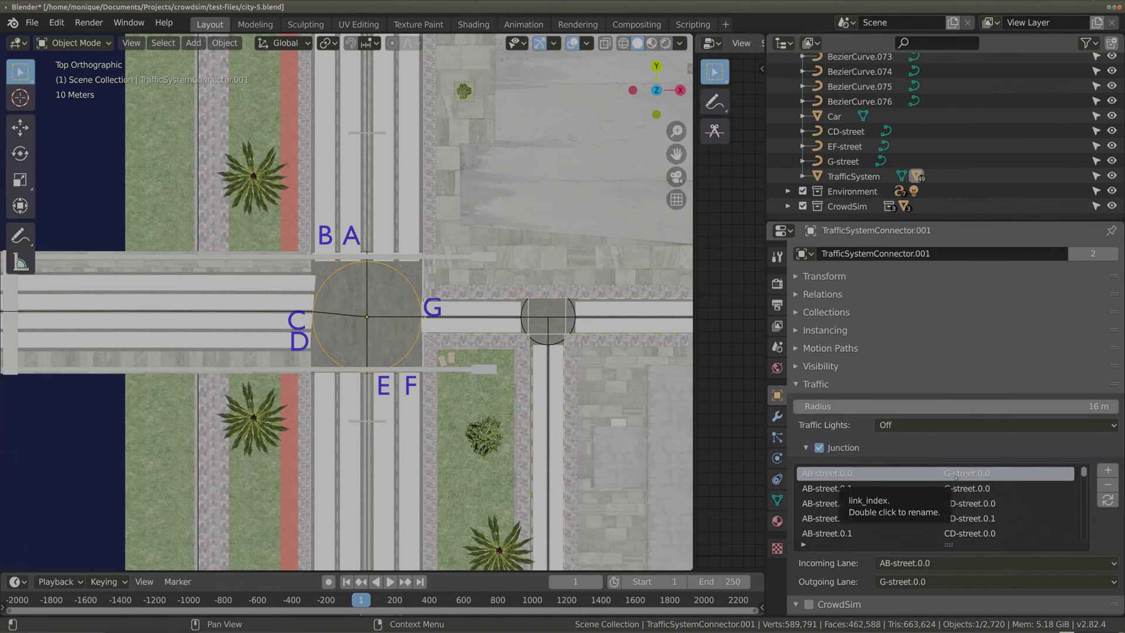
- Compare the junction links that lead from AB-street.0.0 and AB-street.0.1 into G-street.0.0
left_click(817, 489)
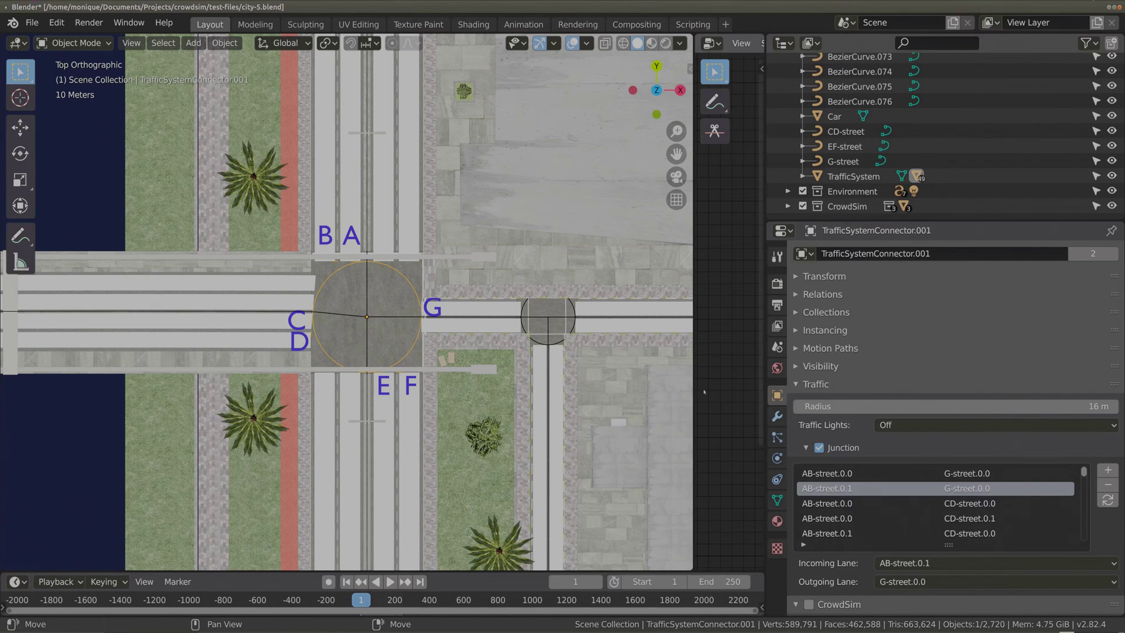
left_click(845, 472)
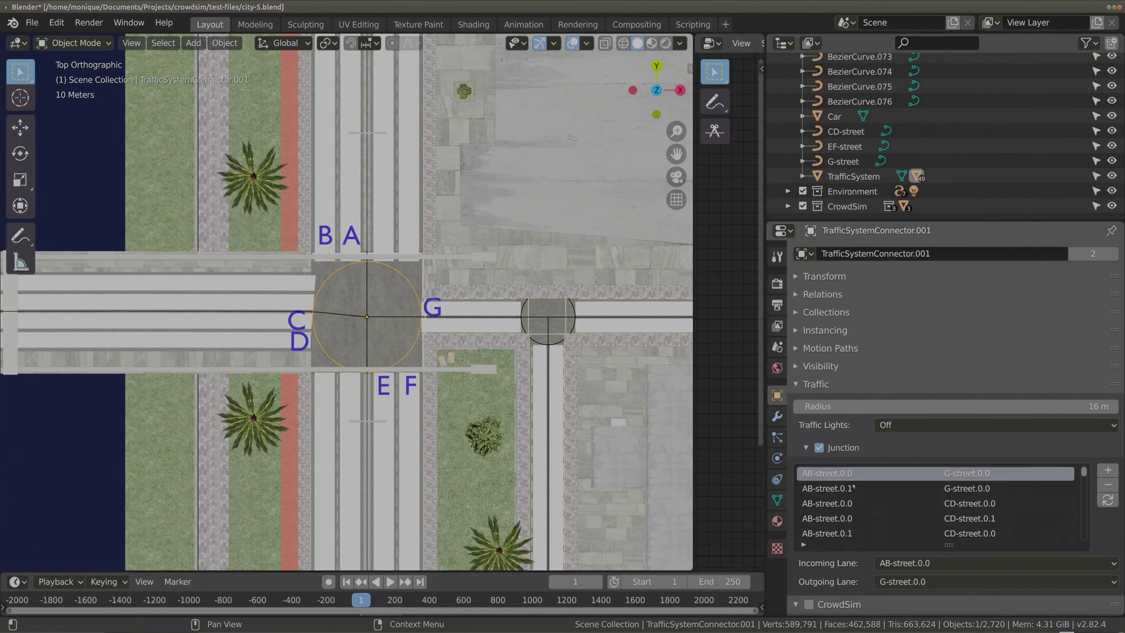
left_click(809, 488)
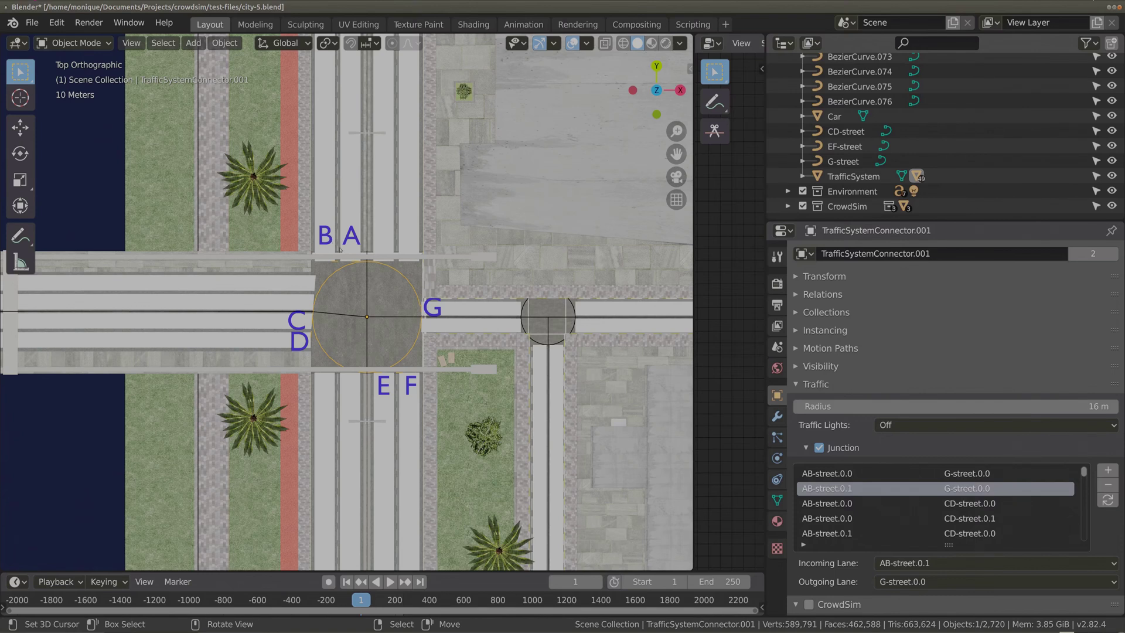
left_click(819, 473)
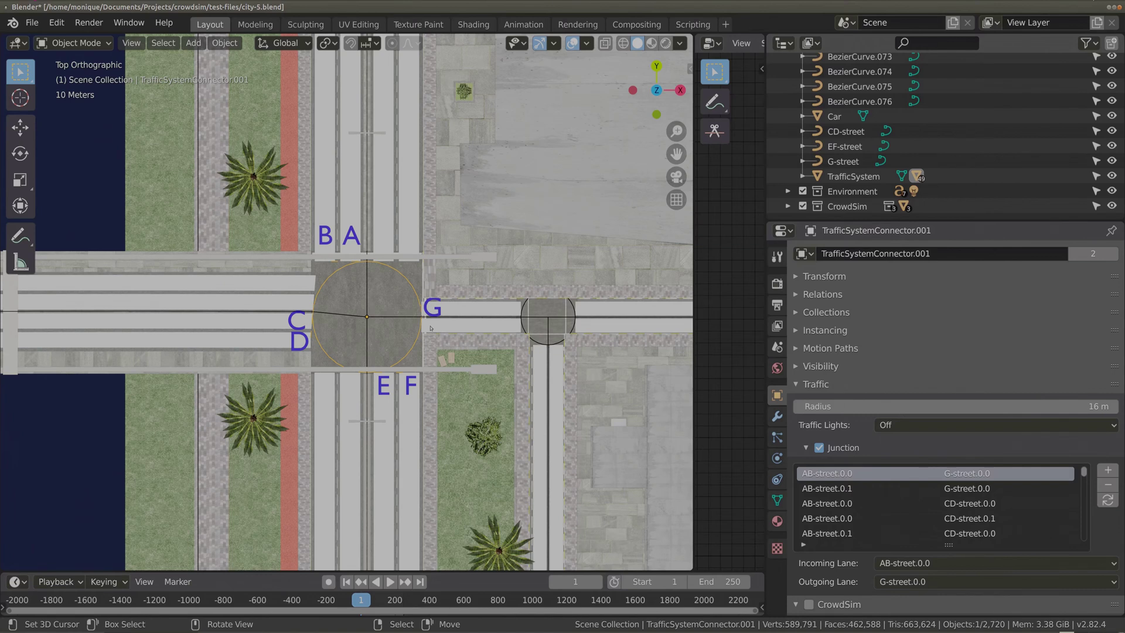
- Remove the junction link from AB-street.0.1 to G-street.0.0, regenerate the link list, and remove that link again
left_click(829, 489)
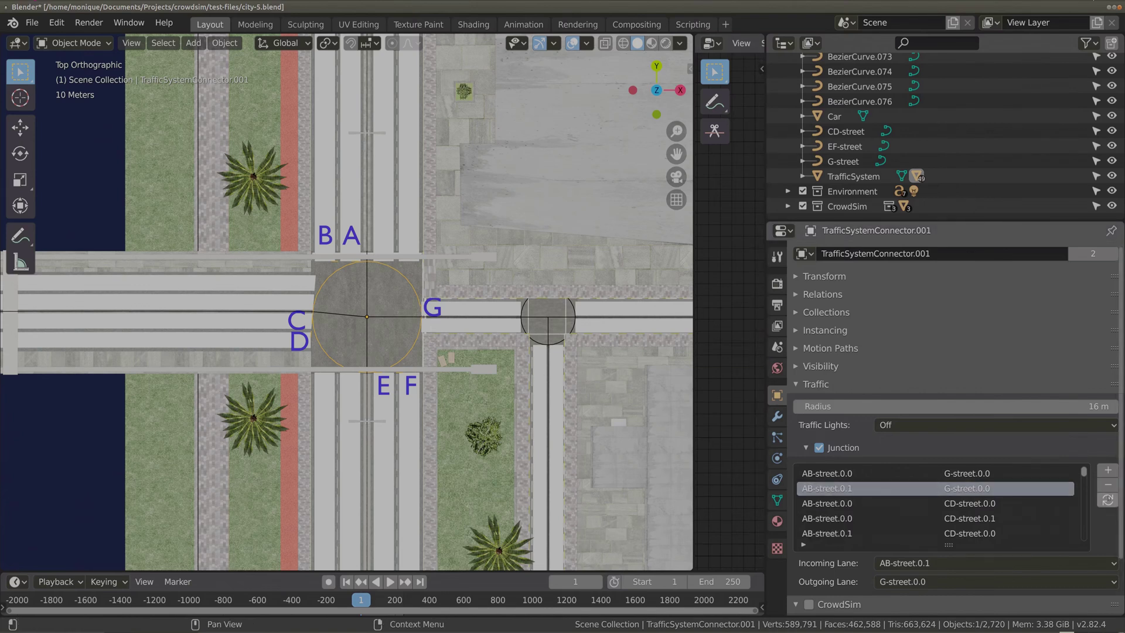
left_click(1107, 485)
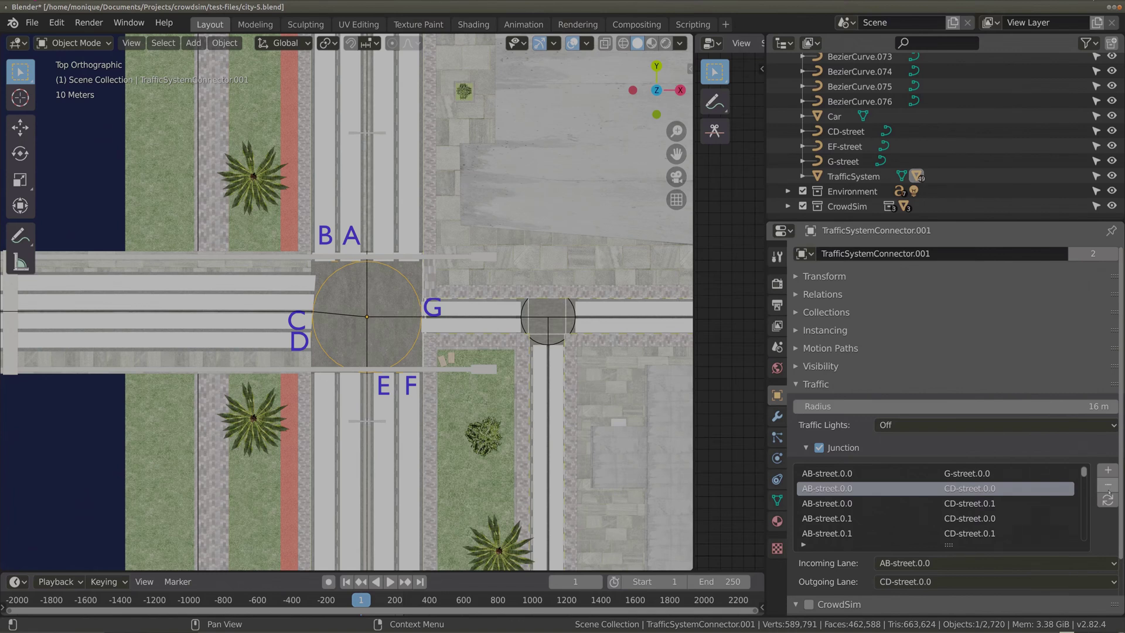
left_click(1107, 500)
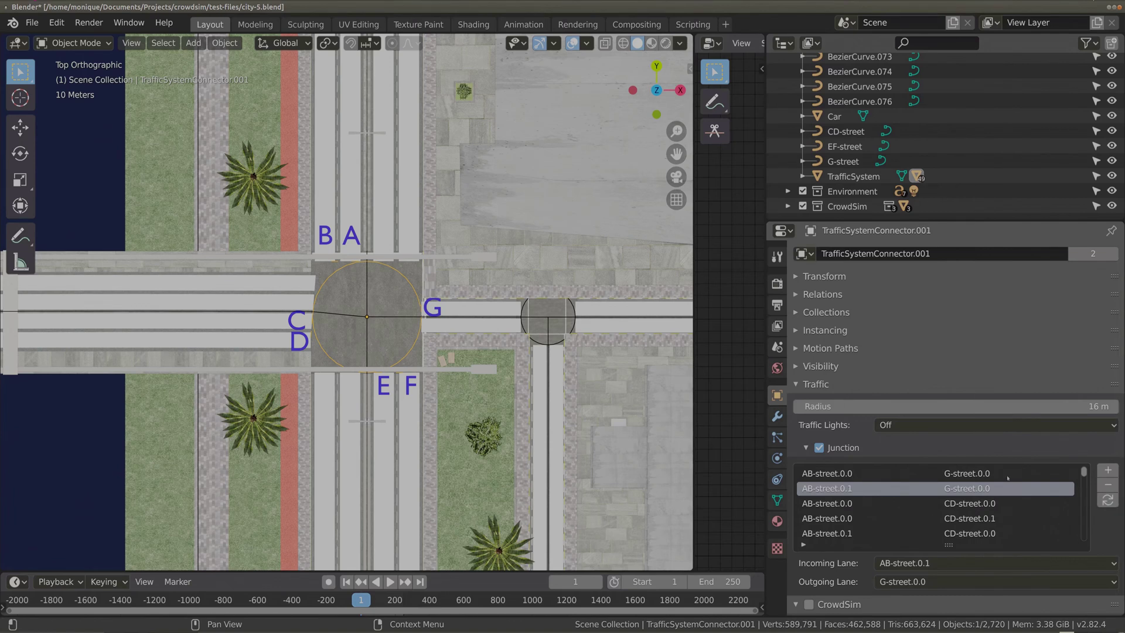
left_click(1107, 485)
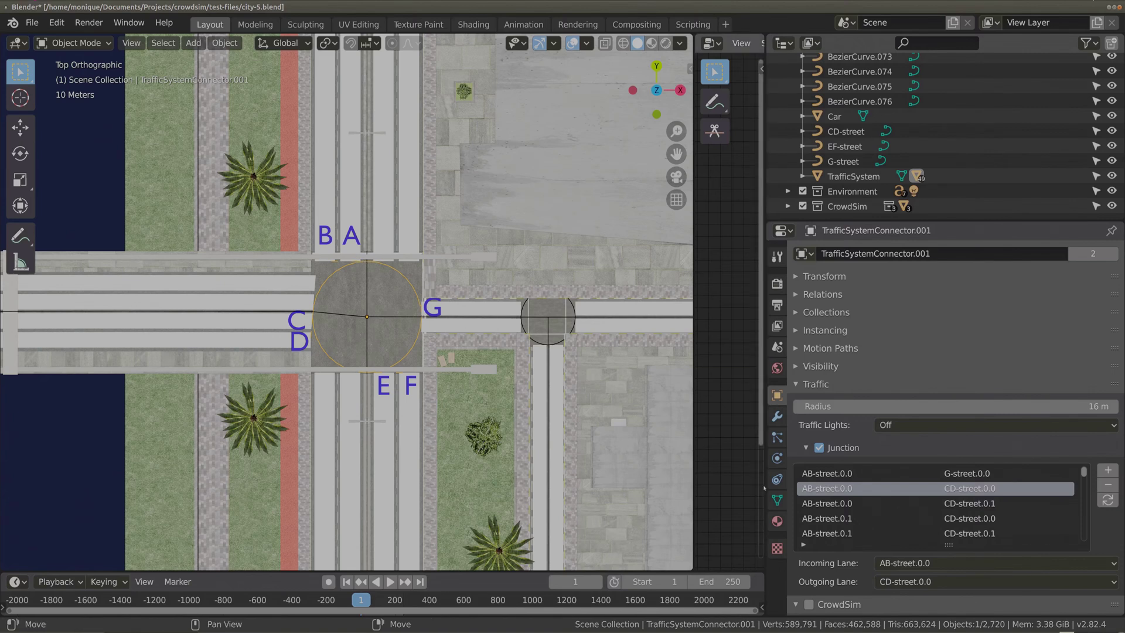
- Remove the lane-crossing junction links from AB-street.0.0 to CD-street.0.1 and from AB-street.0.1 to CD-street.0.0
left_click(817, 504)
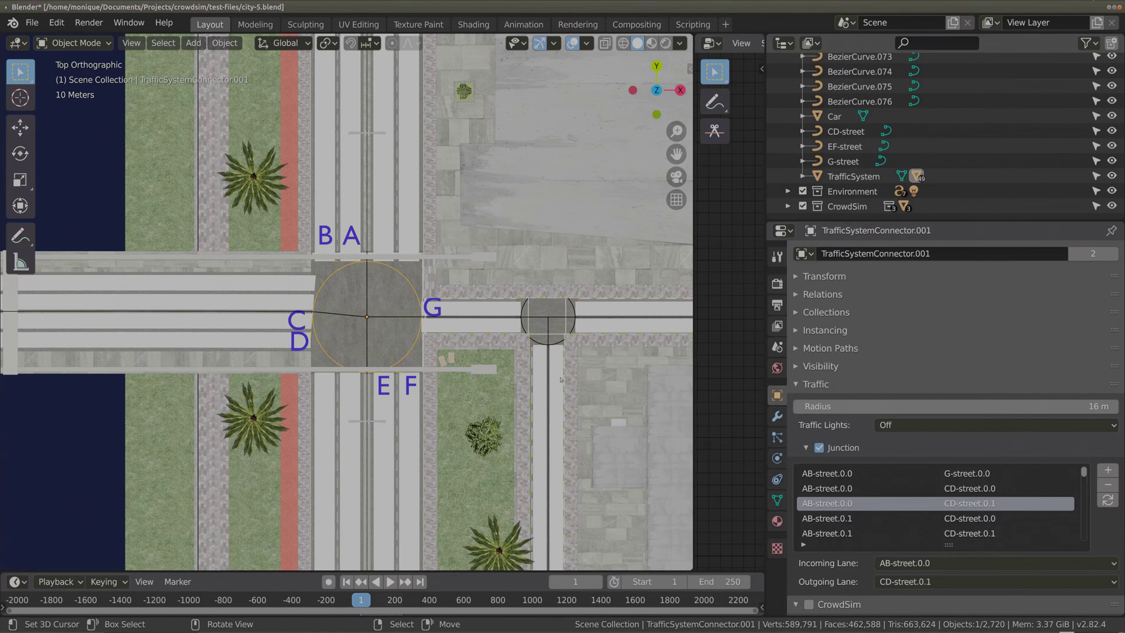
left_click(1109, 486)
left_click(1106, 487)
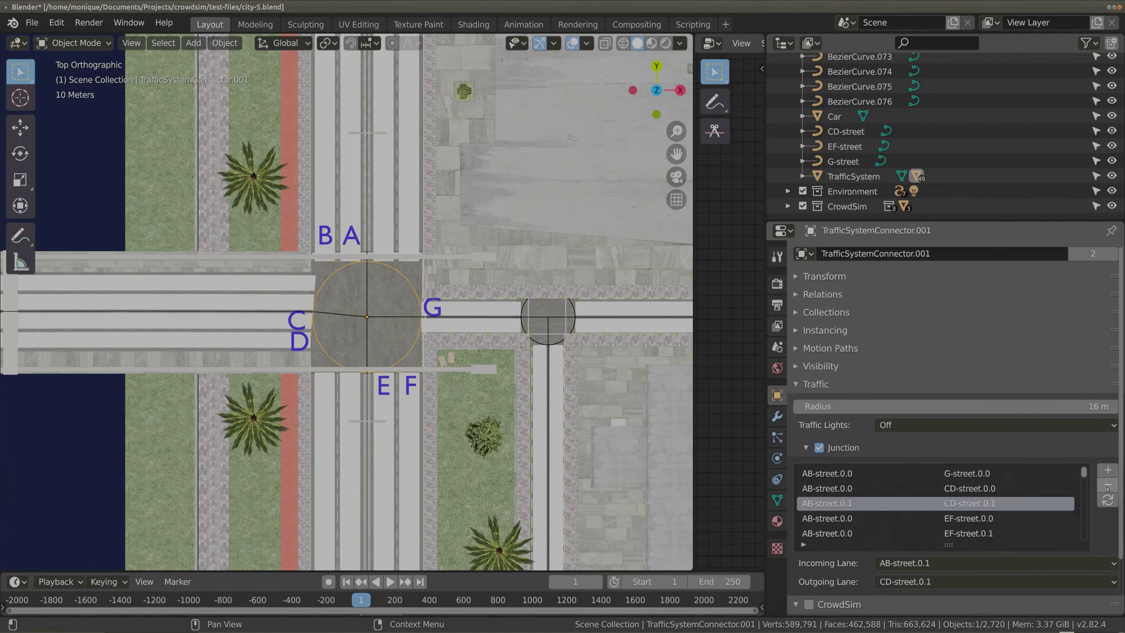
- Review the junction links from AB-street.0.0 to EF-street.0.0 and EF-street.0.1
scroll(861, 504, "down", 1)
left_click(861, 505)
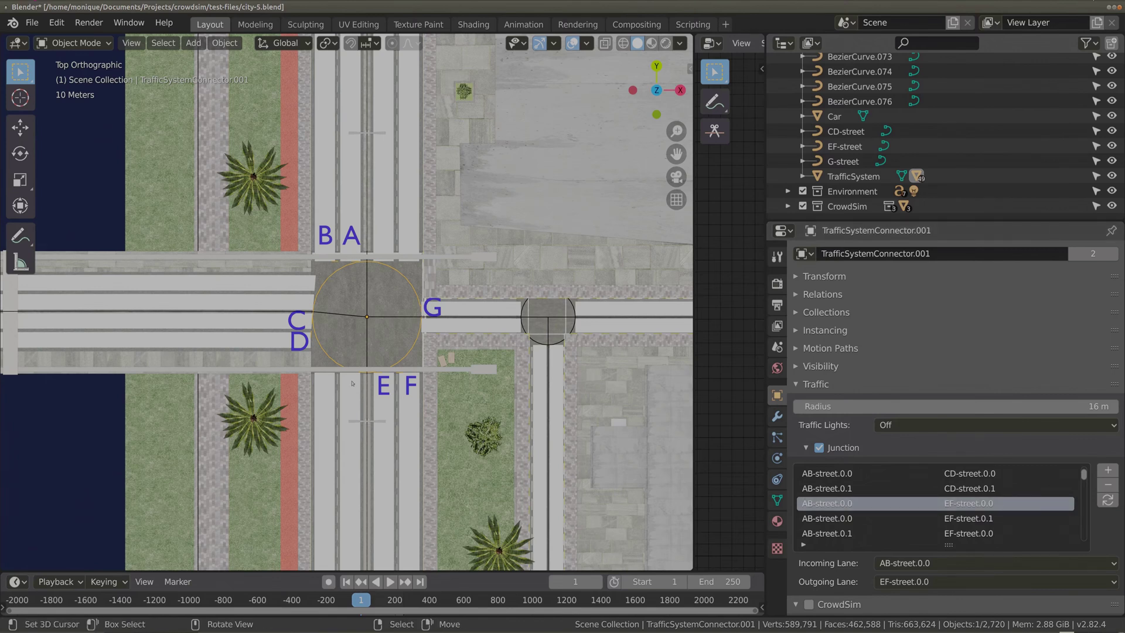
left_click(828, 520)
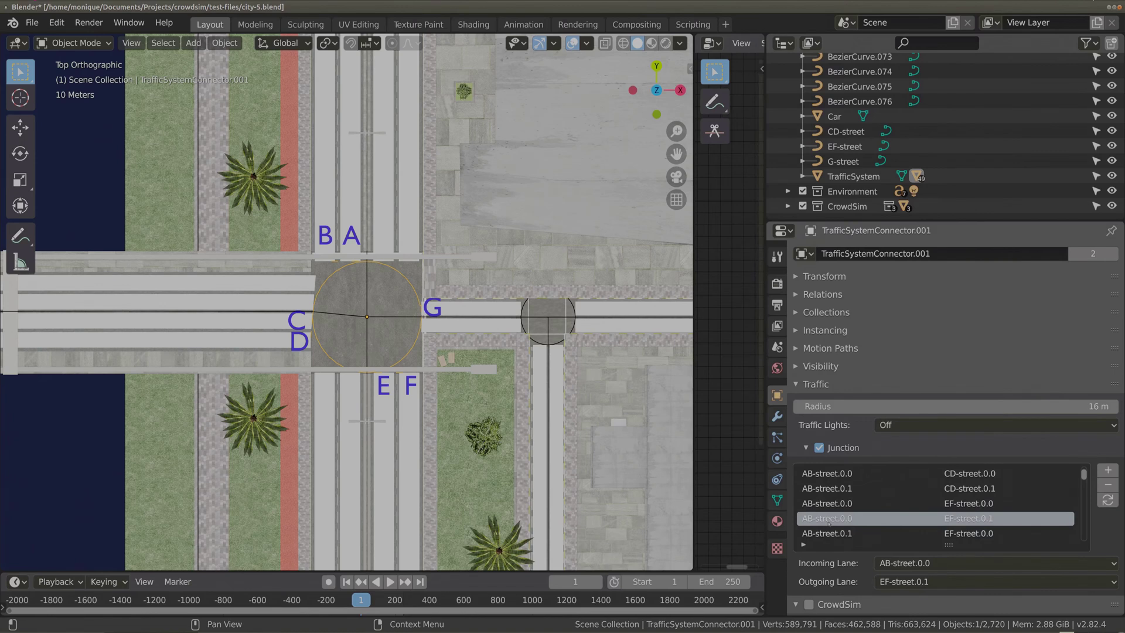
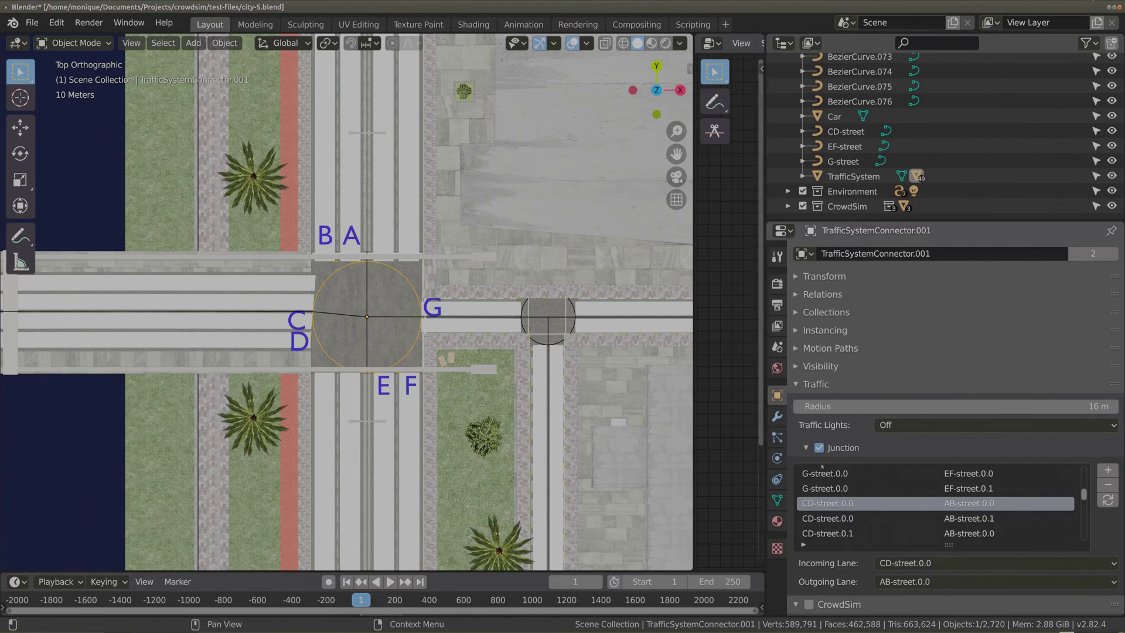
- Remove the lane-crossing junction links from CD-street.0.0 to AB-street.0.1 and from CD-street.0.1 to AB-street.0.0
left_click(866, 518)
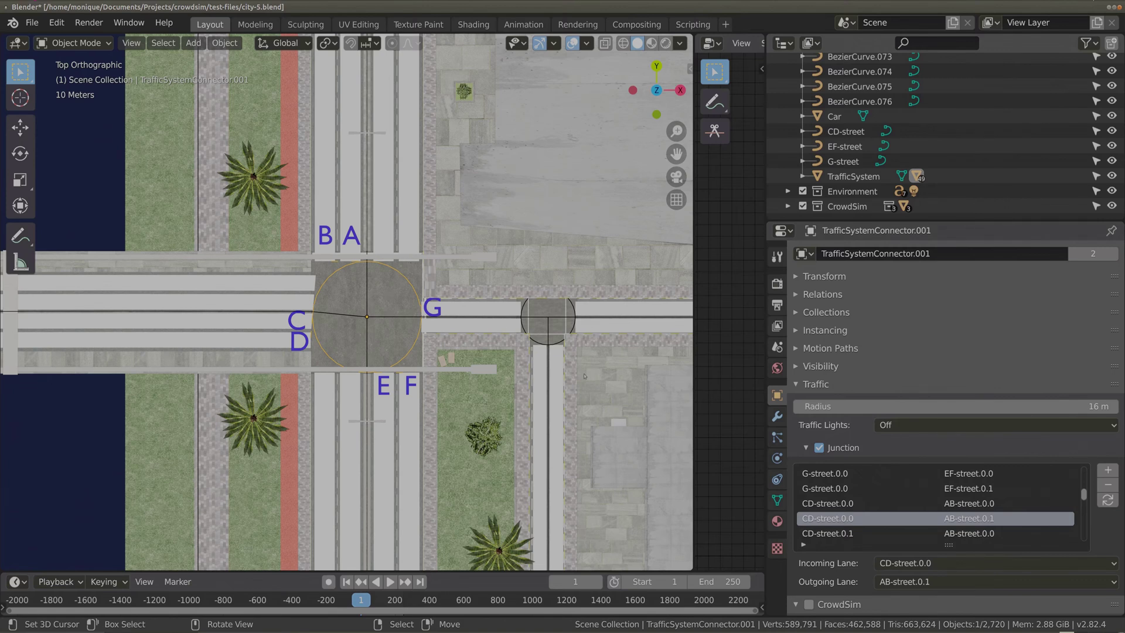
left_click(1107, 486)
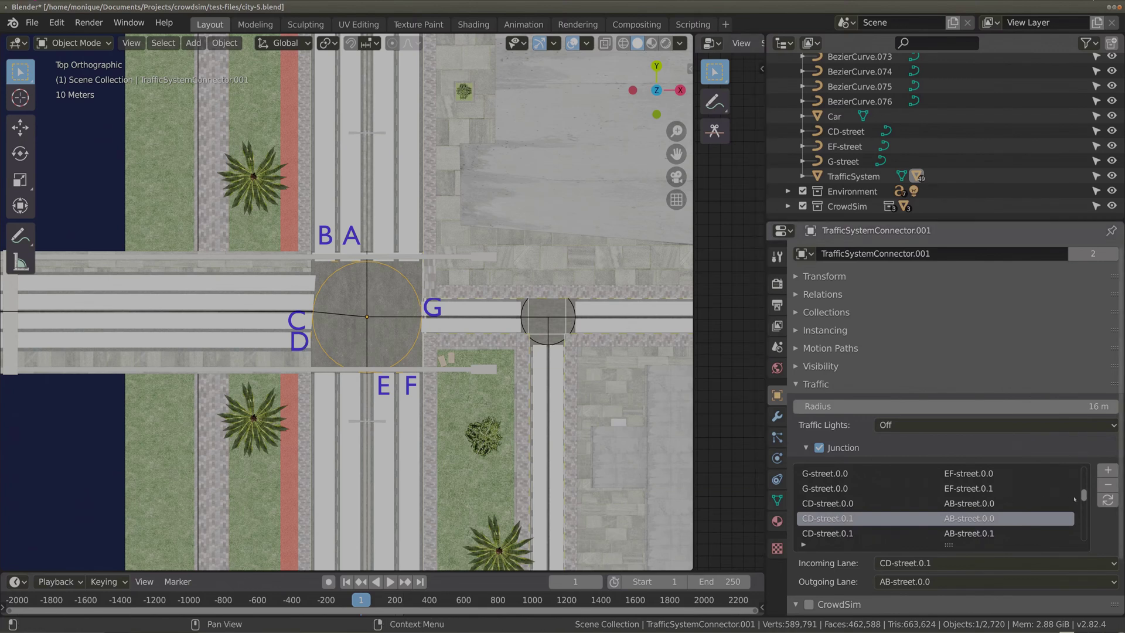
scroll(1083, 495, "down", 1)
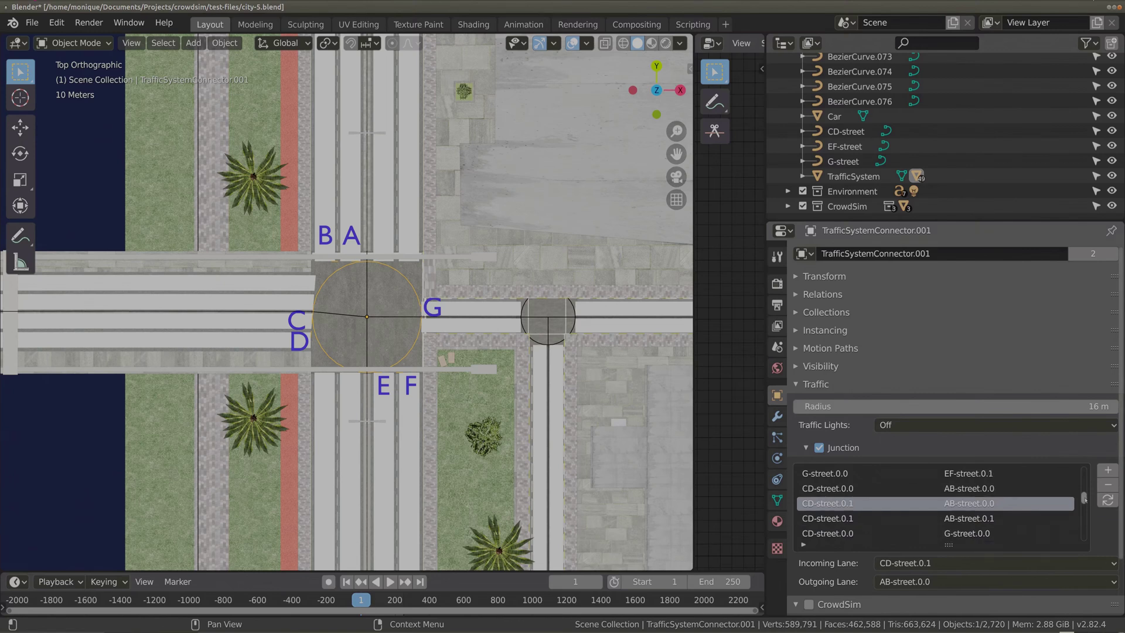
left_click(1108, 484)
- Remove the lane-crossing junction links from CD-street.0.1 to EF-street.0.0 and from CD-street.0.0 to EF-street.0.1
left_click(914, 533)
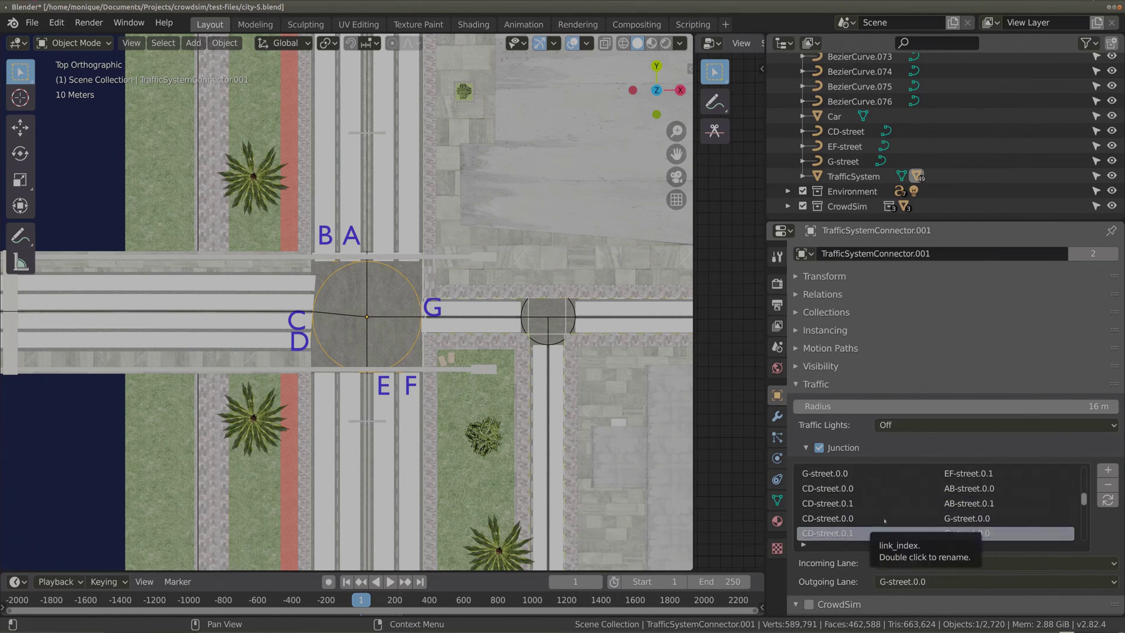
scroll(884, 520, "down", 3)
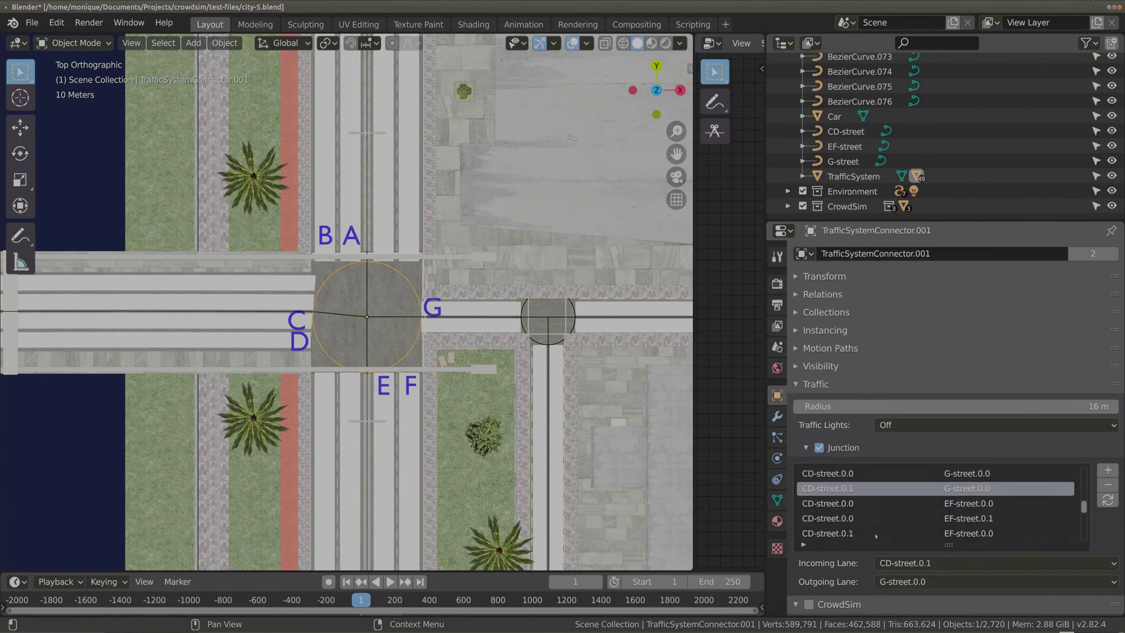
left_click(875, 534)
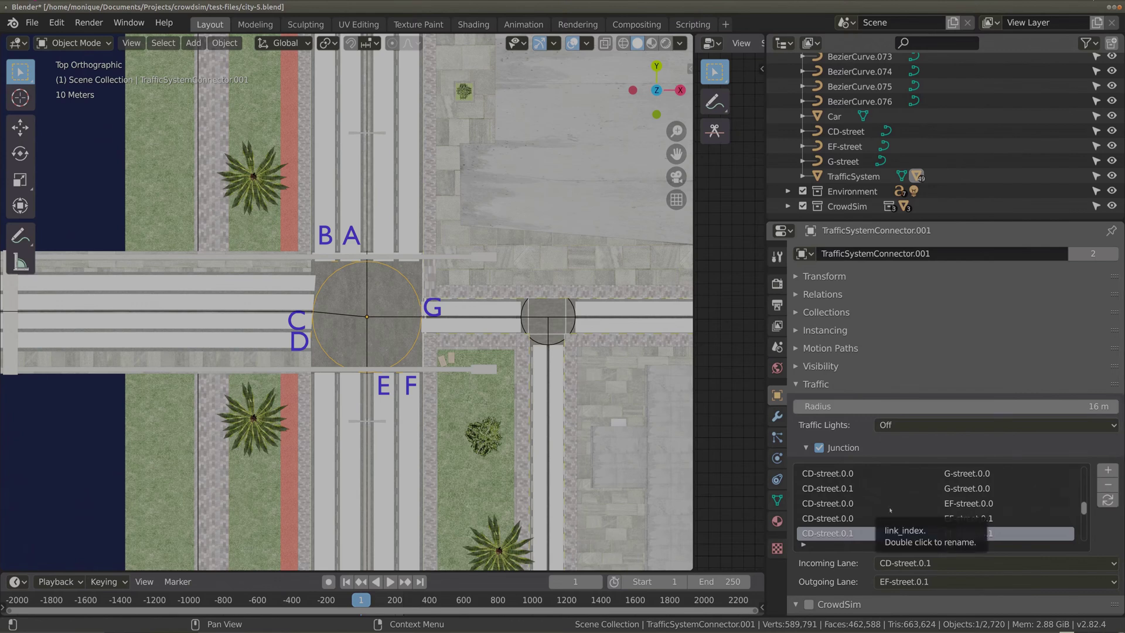
scroll(897, 509, "down", 1)
scroll(1030, 508, "up", 1)
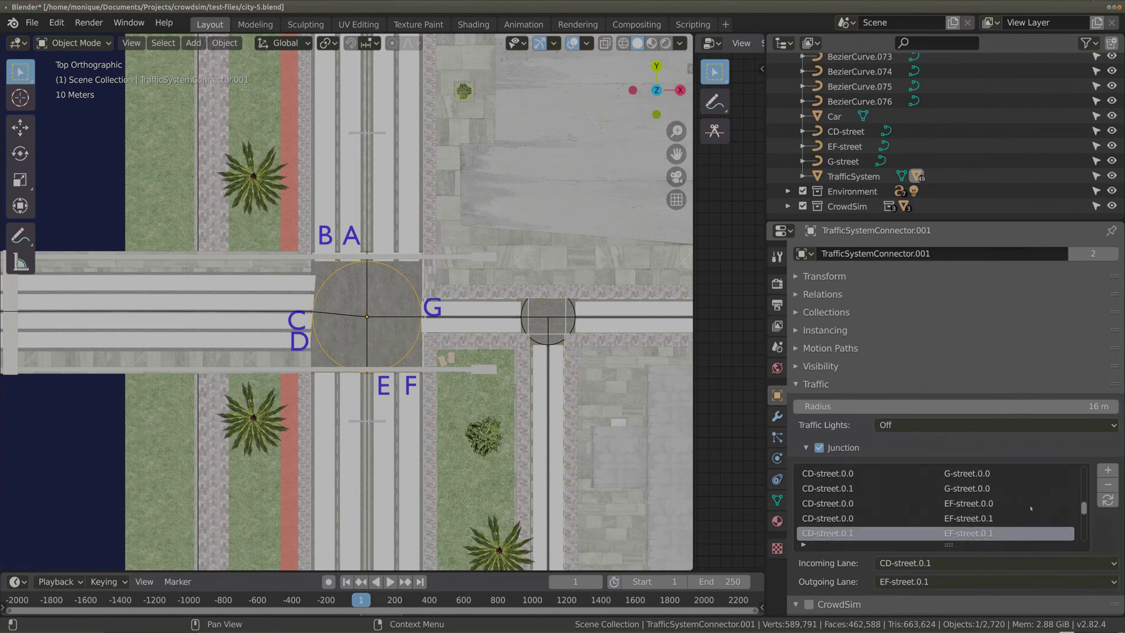
left_click(850, 519)
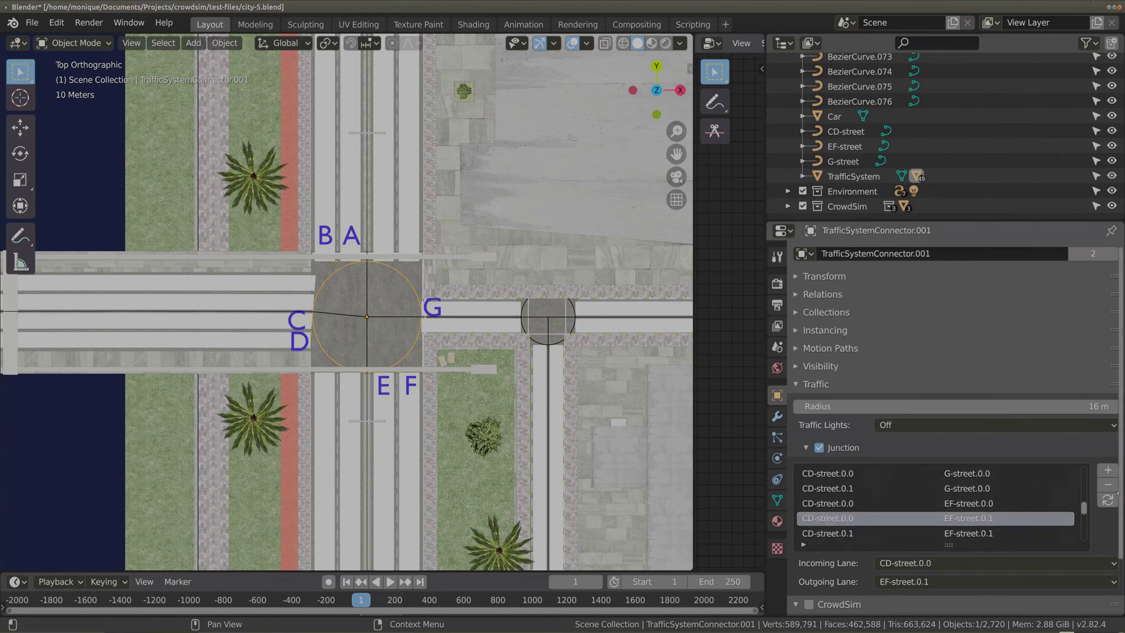
left_click(1107, 484)
scroll(873, 513, "up", 1)
scroll(873, 512, "up", 1)
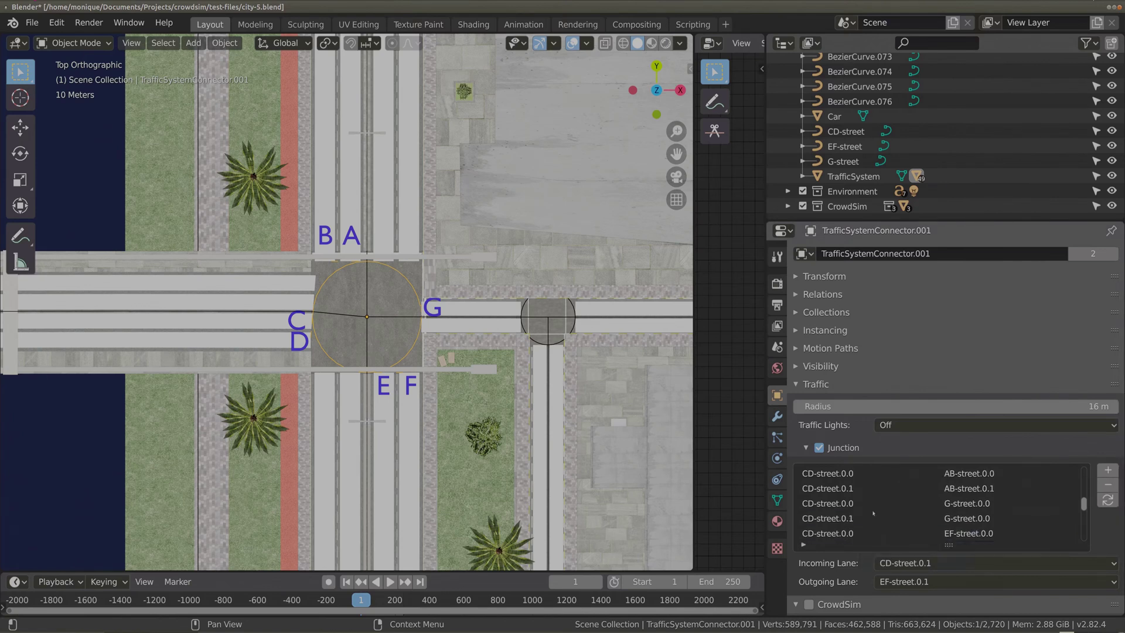
- Remove the lane-crossing junction links from EF-street.0.0 to AB-street.0.1 and from EF-street.0.1 to AB-street.0.0
scroll(873, 512, "down", 5)
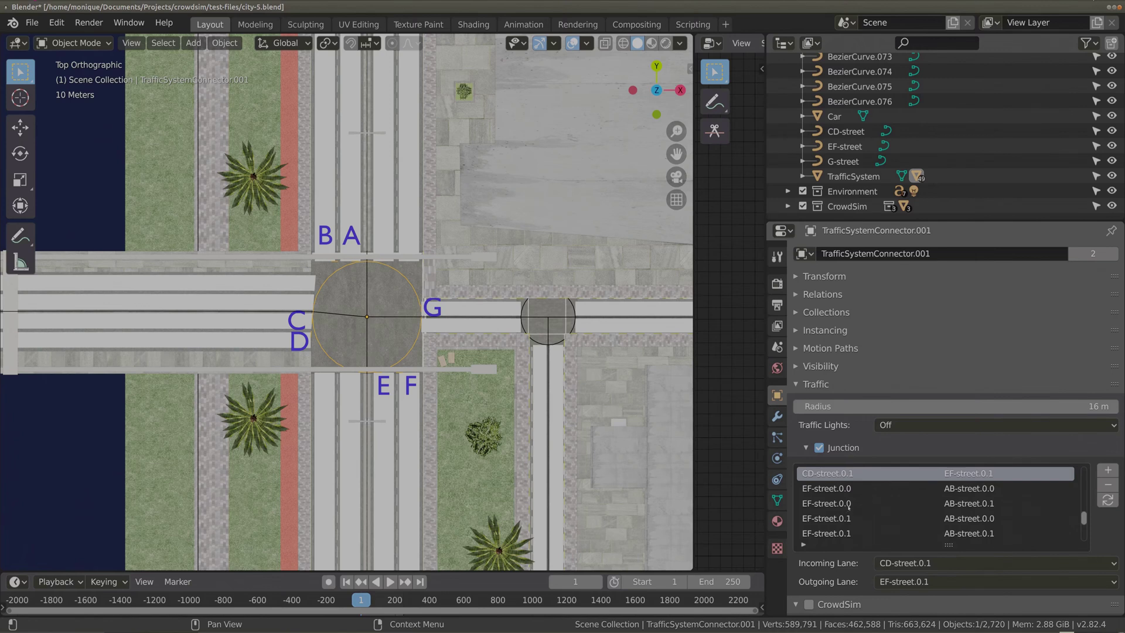
left_click(847, 503)
left_click(1107, 484)
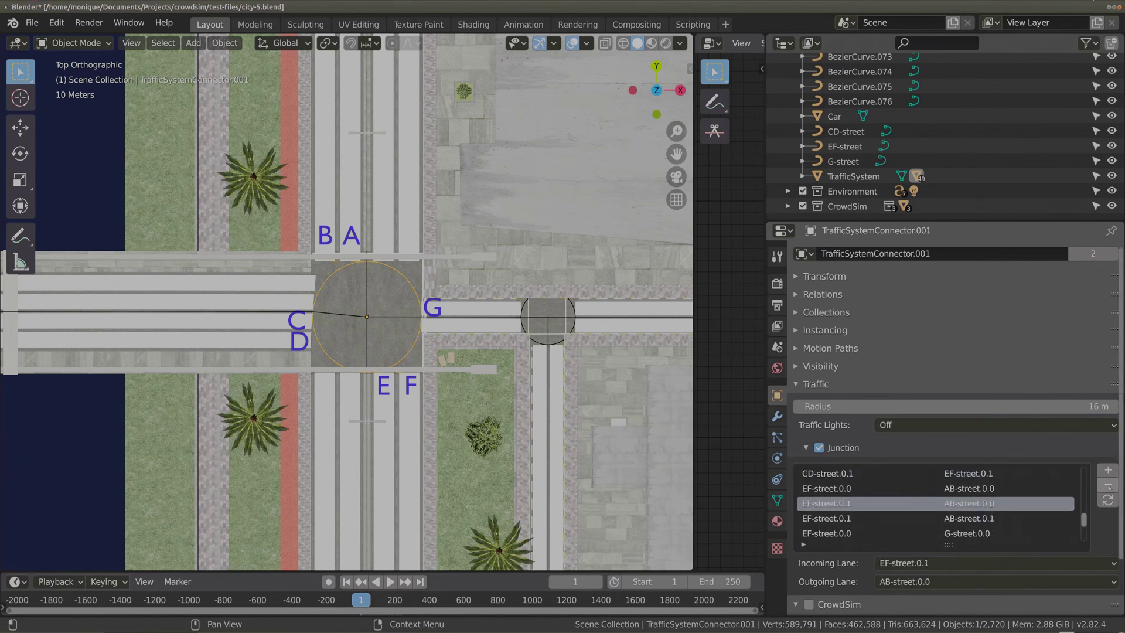
left_click(1109, 486)
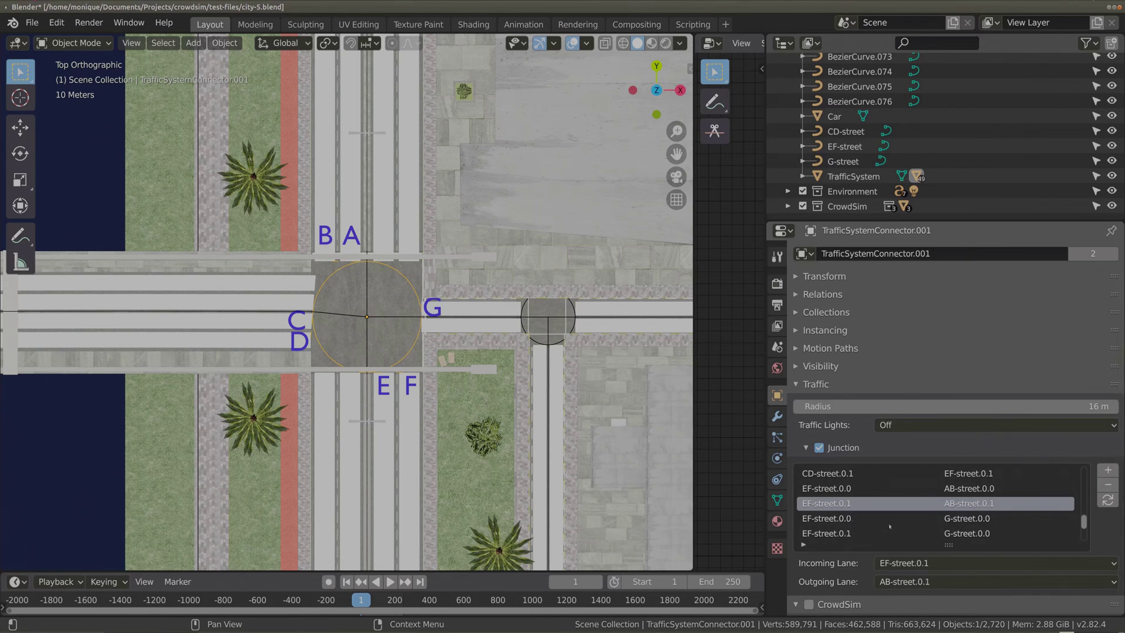
- Remove the lane-crossing junction links from EF-street.0.0 to CD-street.0.1 and from EF-street.0.1 to CD-street.0.0
left_click(882, 533)
scroll(885, 518, "down", 3)
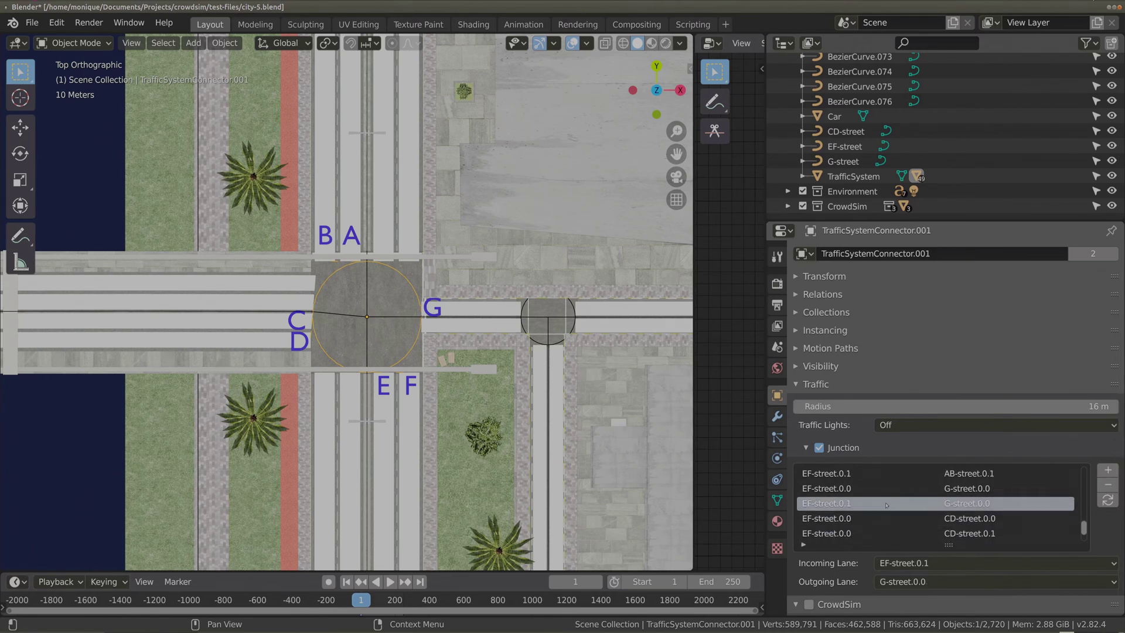
left_click(868, 518)
left_click(1108, 485)
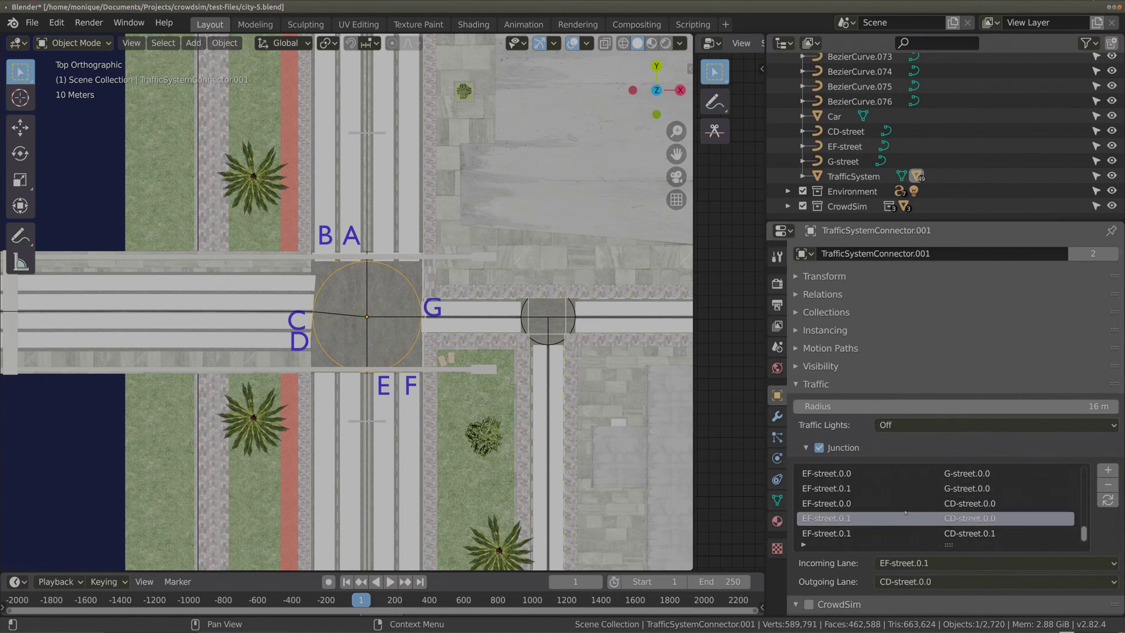
left_click(1108, 485)
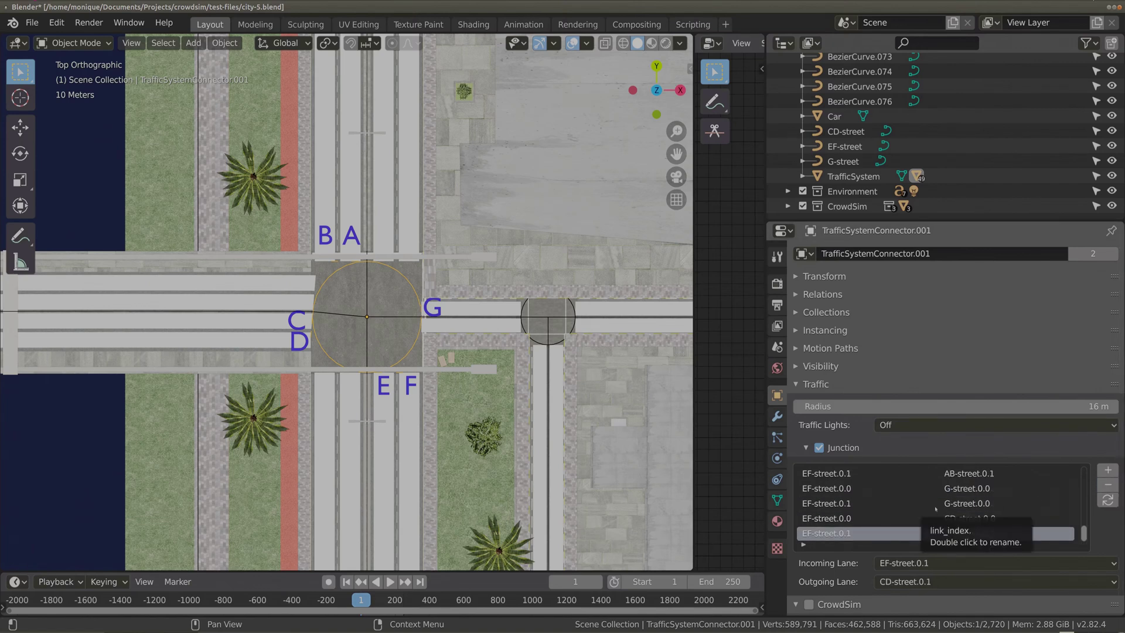
scroll(902, 505, "up", 6)
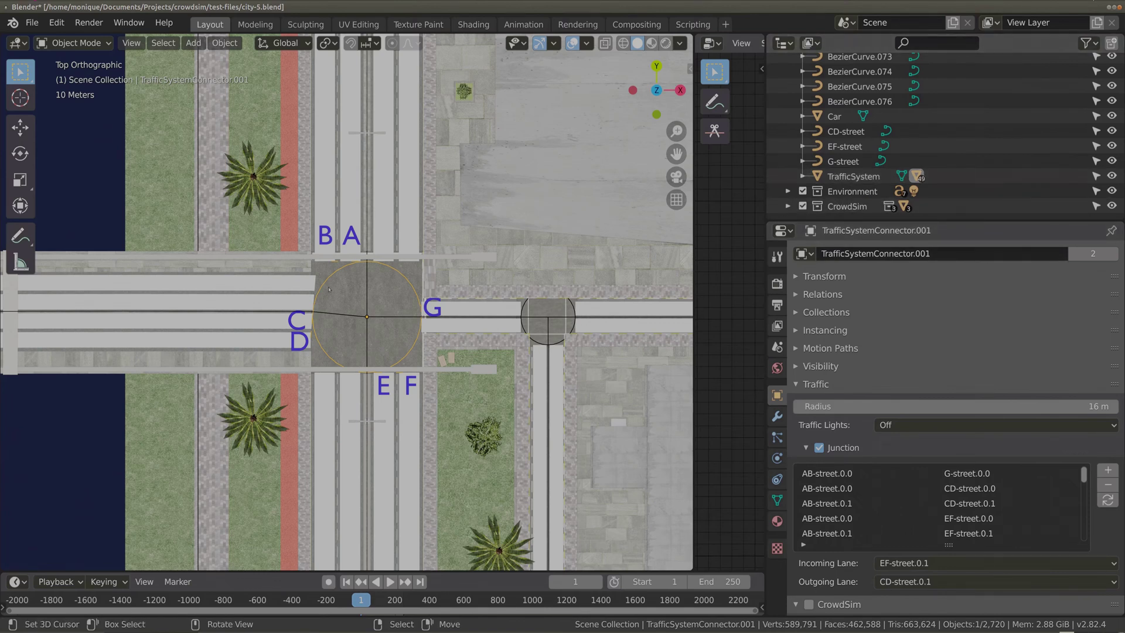
- Set the number of agents of the AgentFactory plane to 250
scroll(329, 288, "down", 5)
left_click(178, 373)
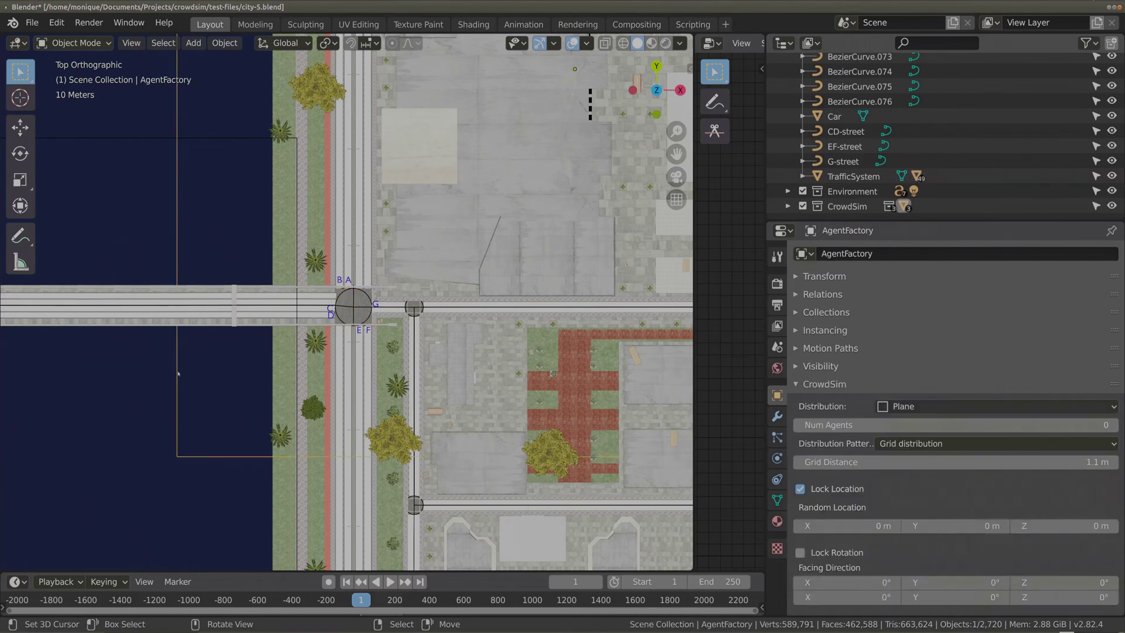
left_click(1006, 424)
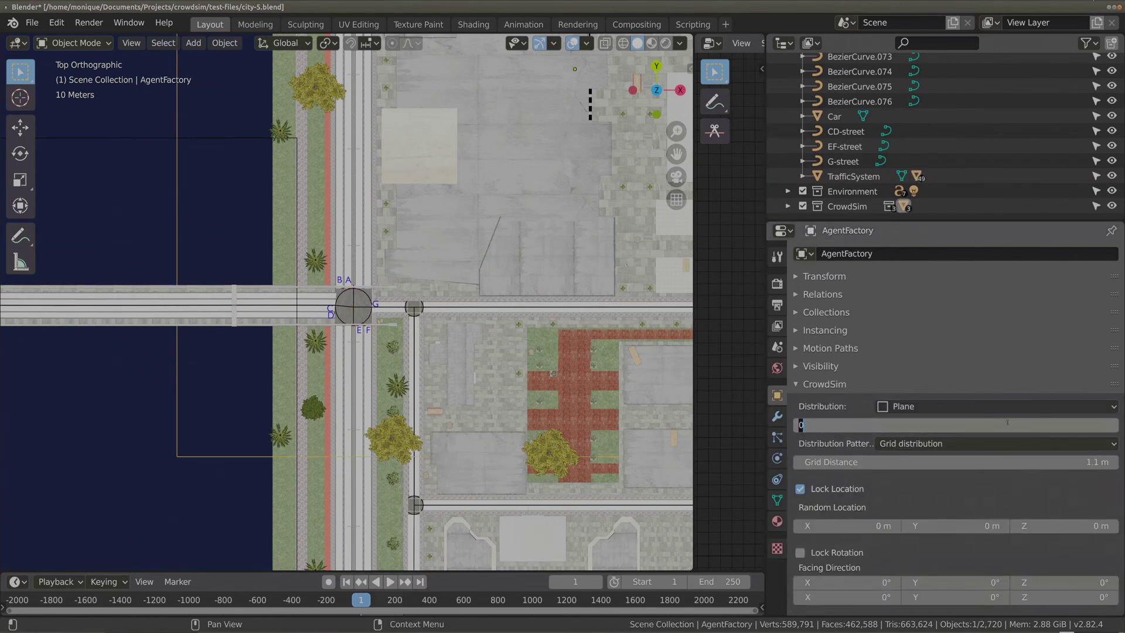
type("250")
key("Return")
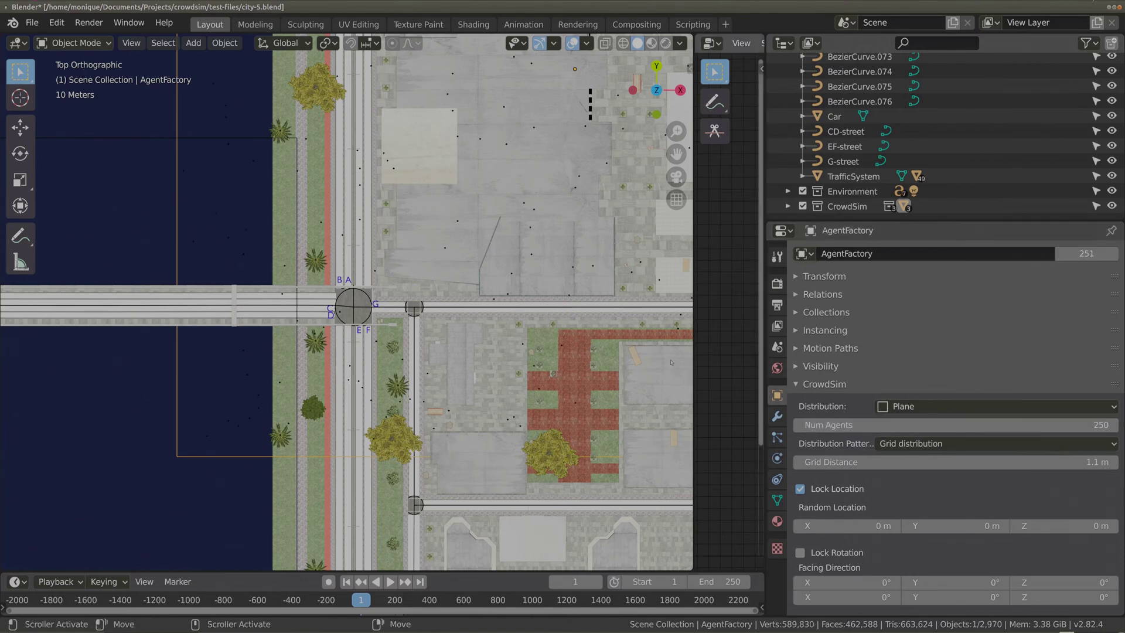
- In the CrowdSim node tree, populate the agents with the Car model and execute the traffic behavior
left_click(18, 43)
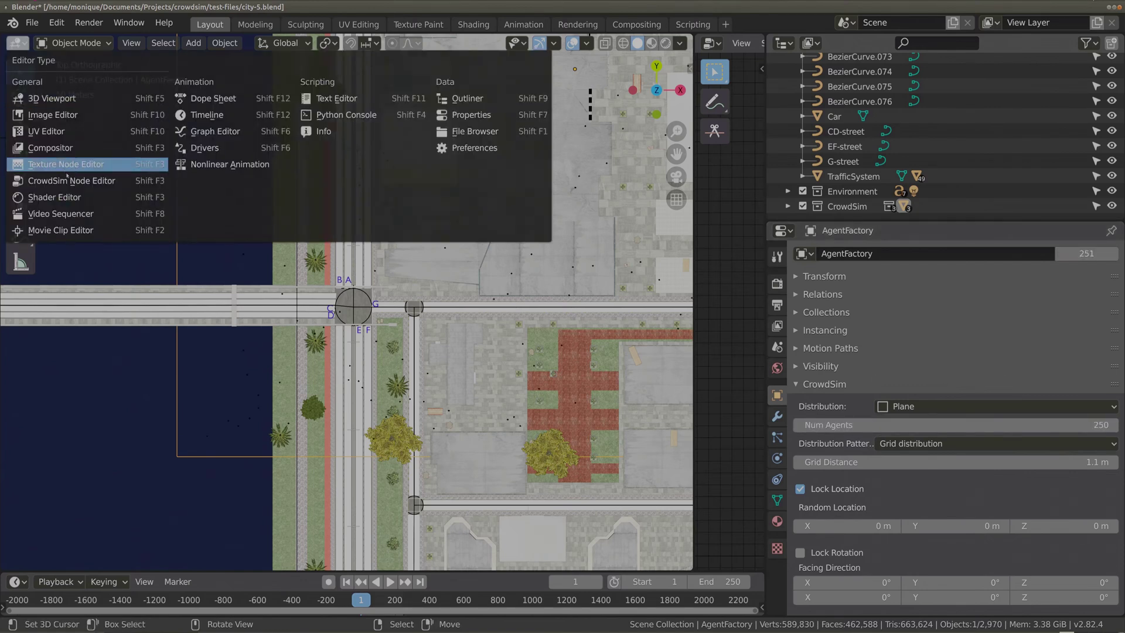
left_click(67, 180)
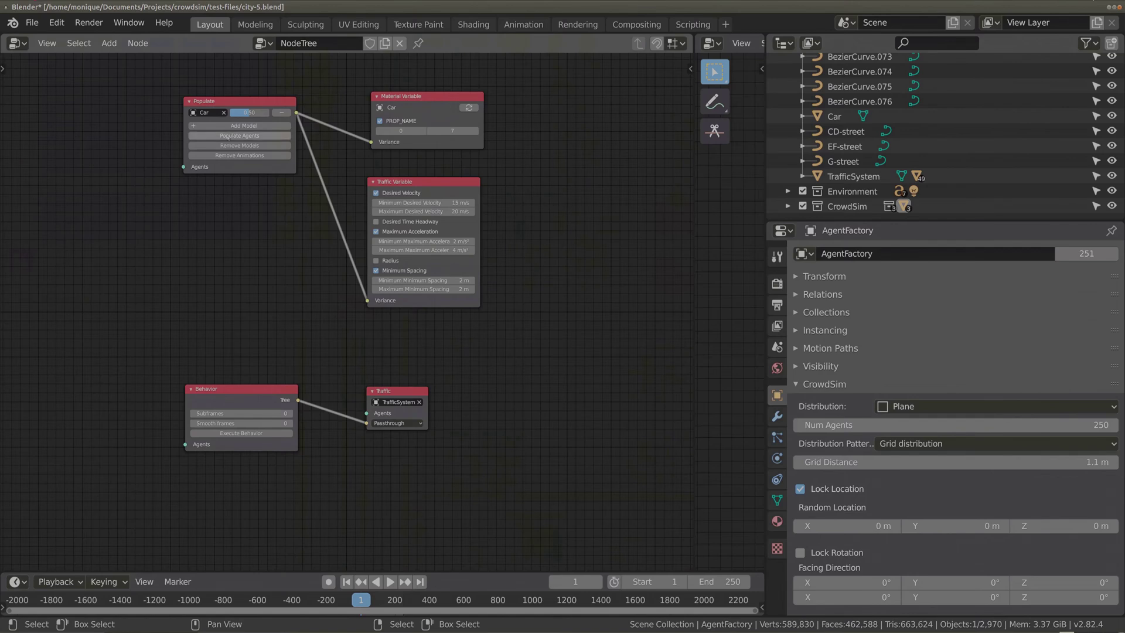
left_click(237, 136)
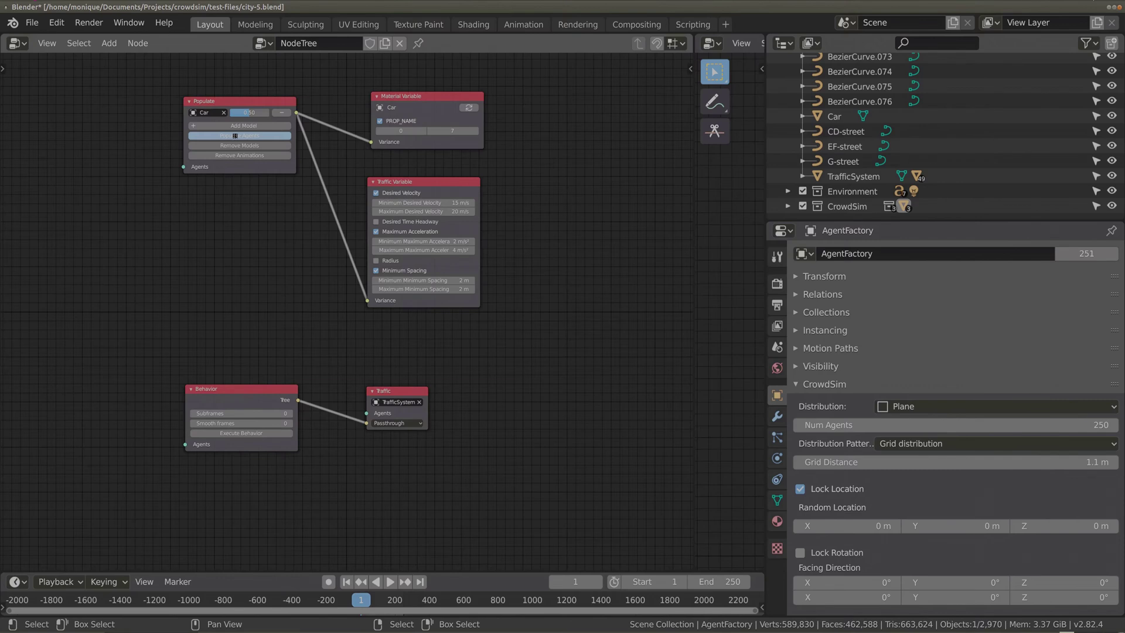
left_click(235, 135)
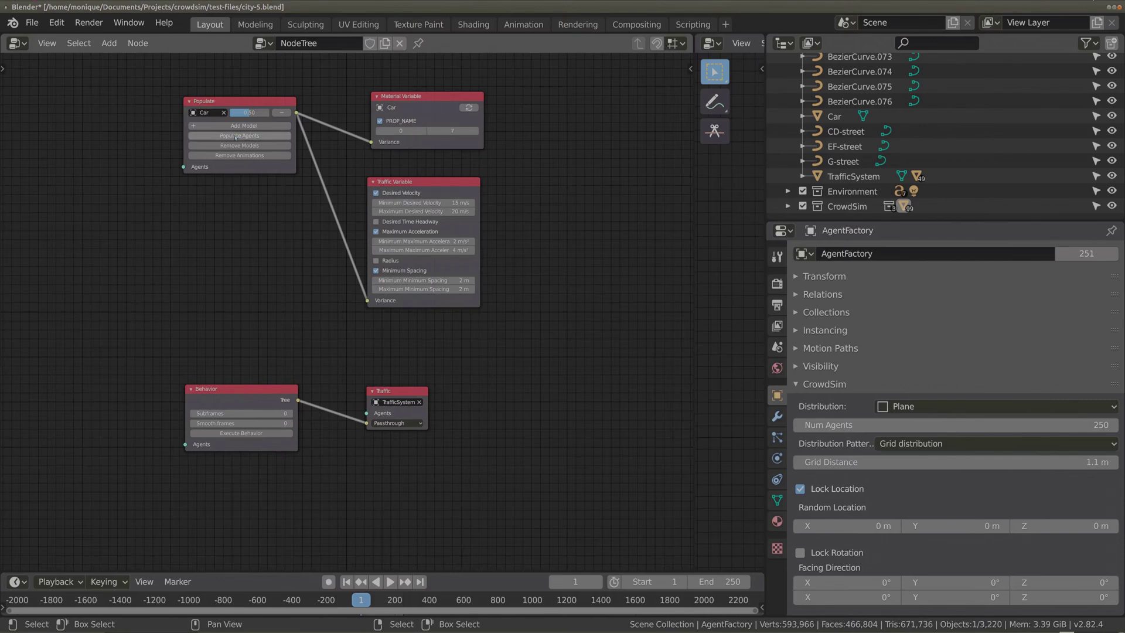
left_click(242, 434)
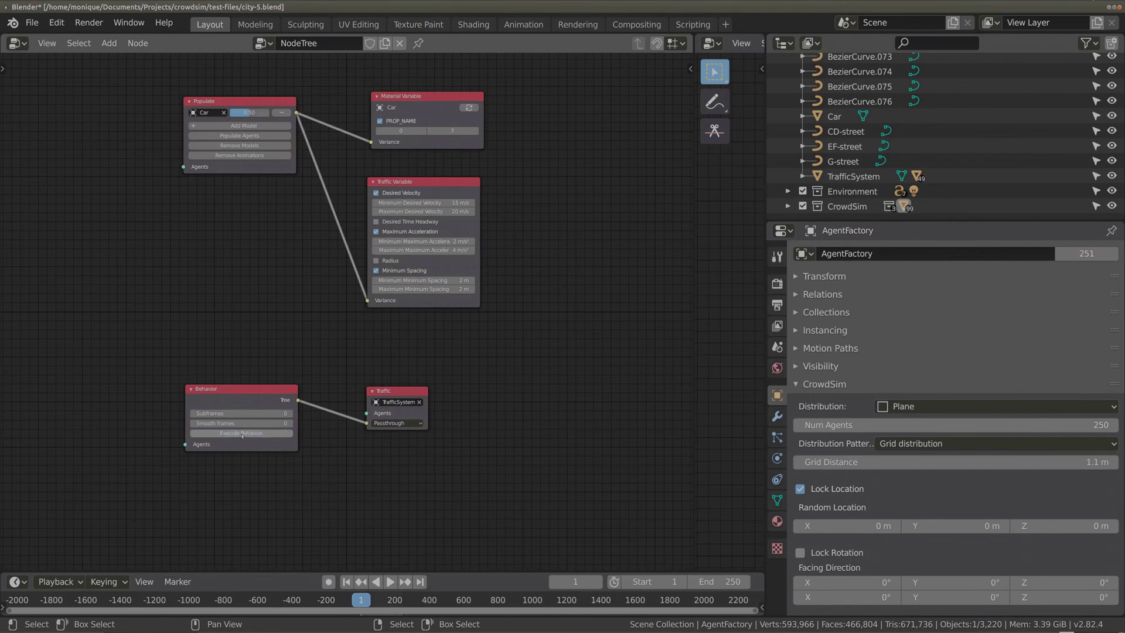
- Play the traffic simulation in the 3D viewport and watch the cars pass through the bridge junction
left_click(18, 43)
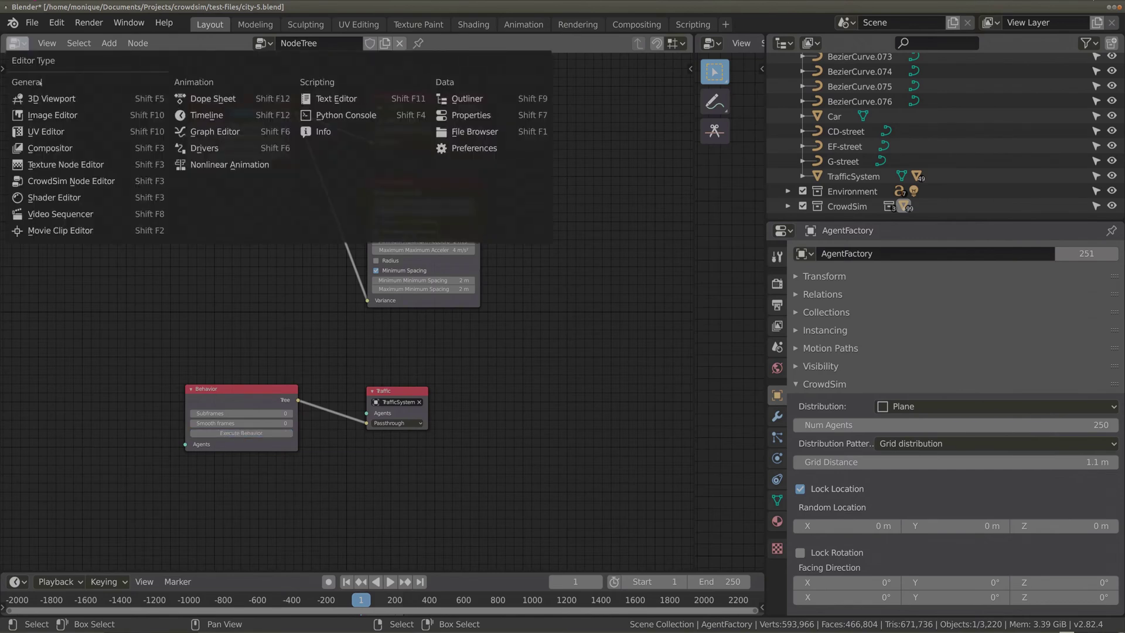
left_click(46, 101)
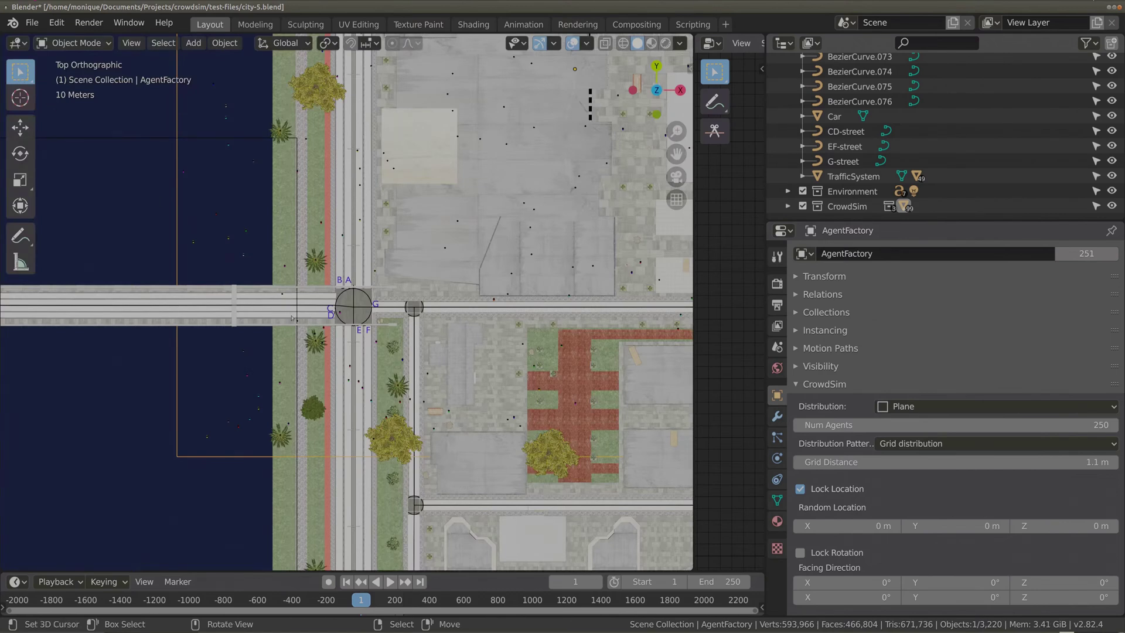
scroll(336, 374, "up", 10)
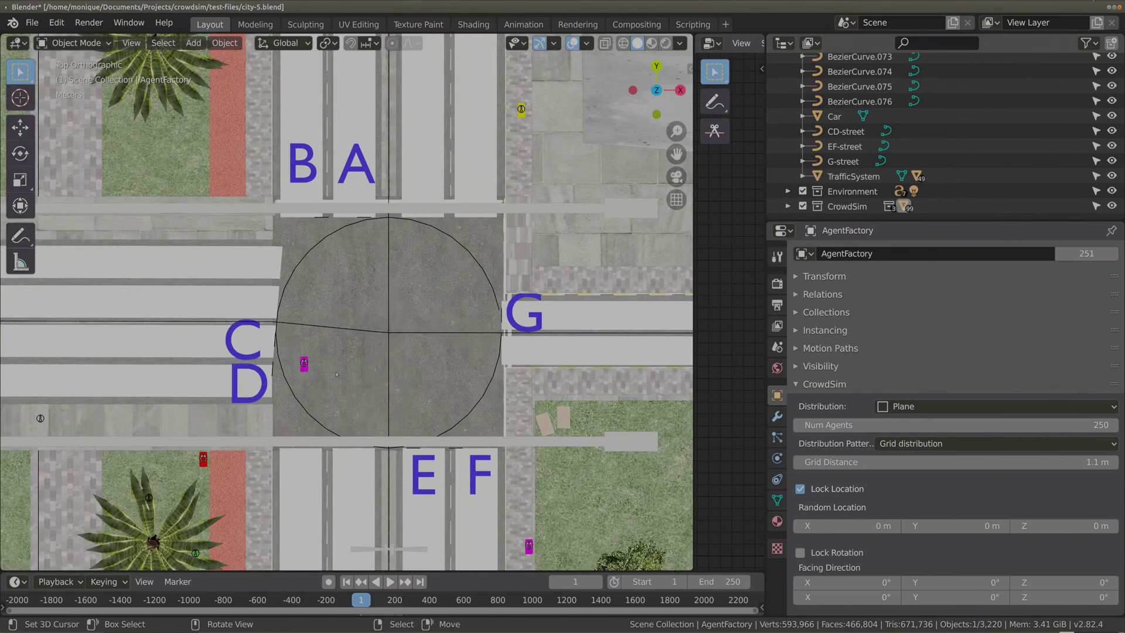
left_click(388, 581)
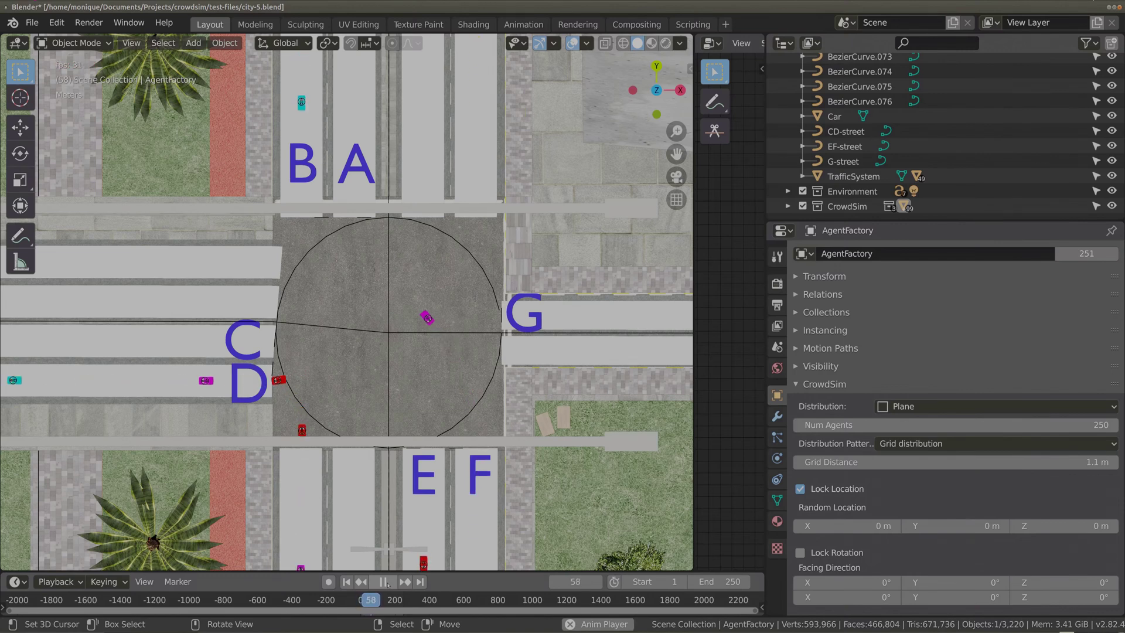